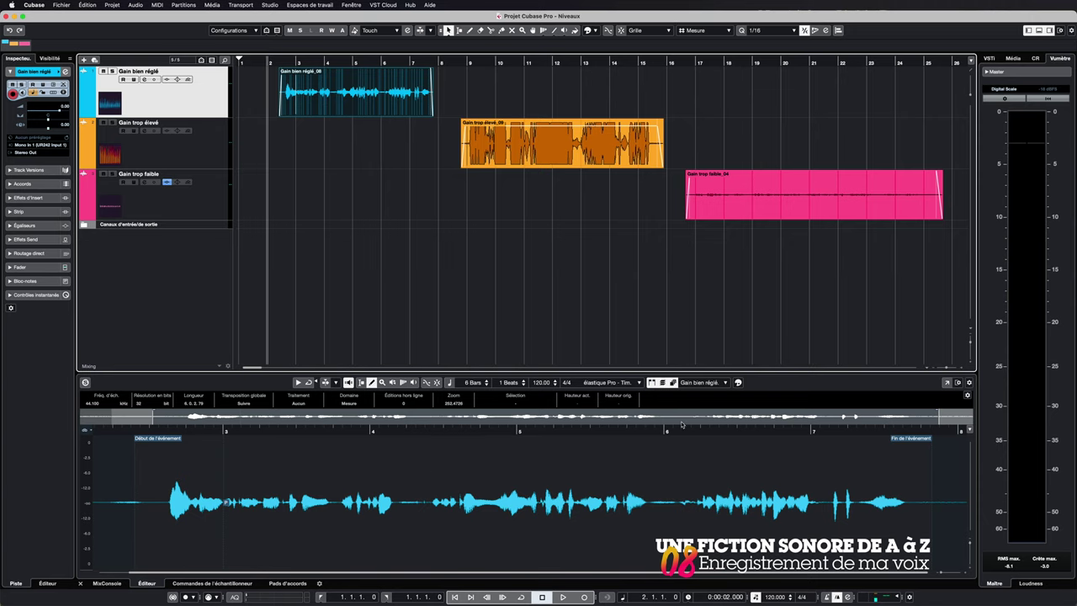
Step: Play back the well-balanced first take from near its start, then stop
click(281, 61)
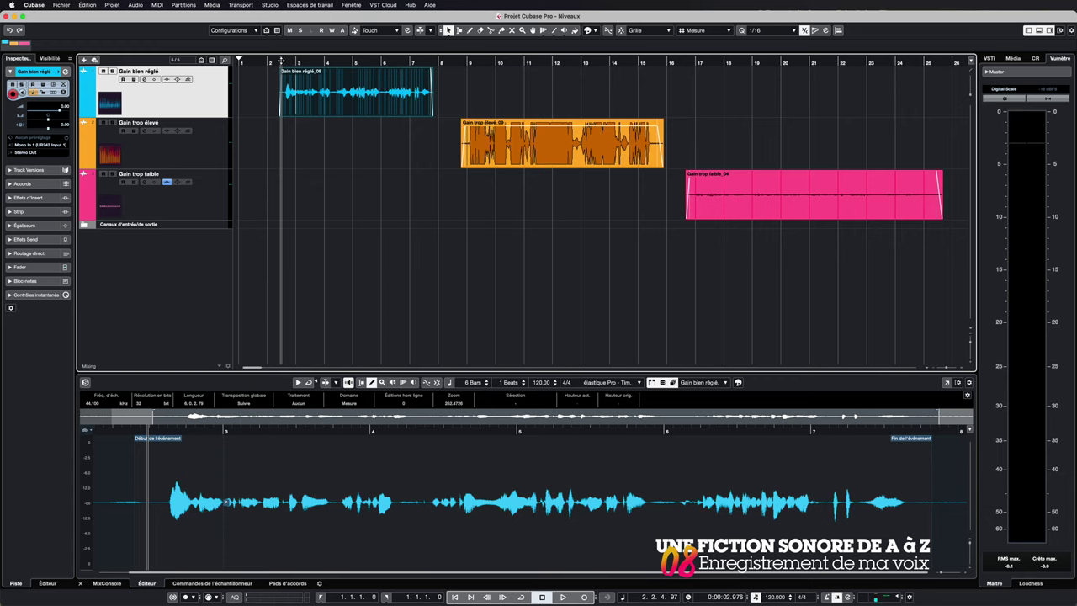
click(563, 596)
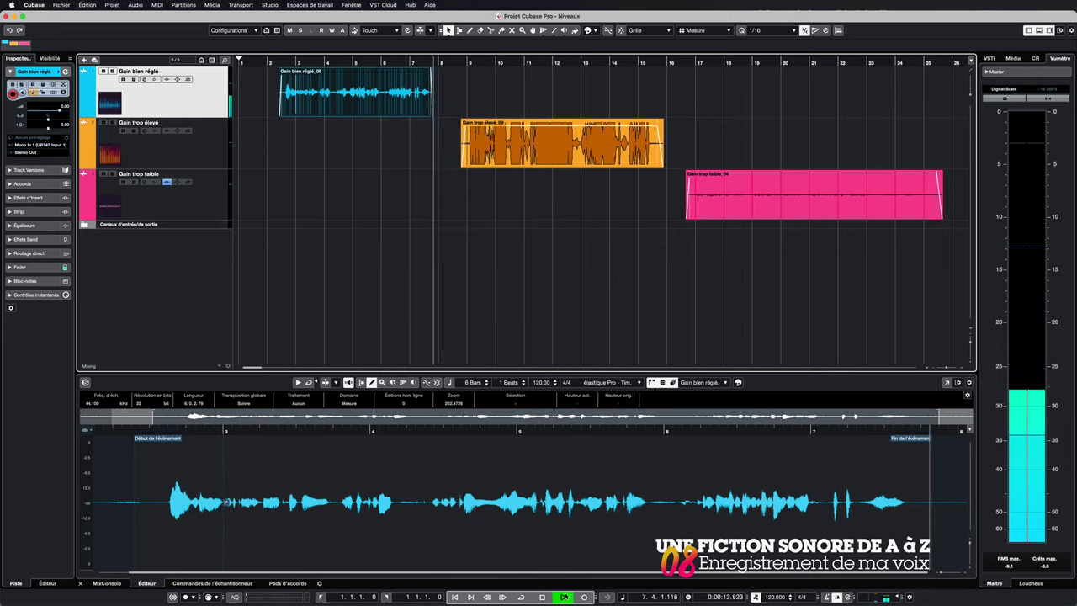
click(564, 596)
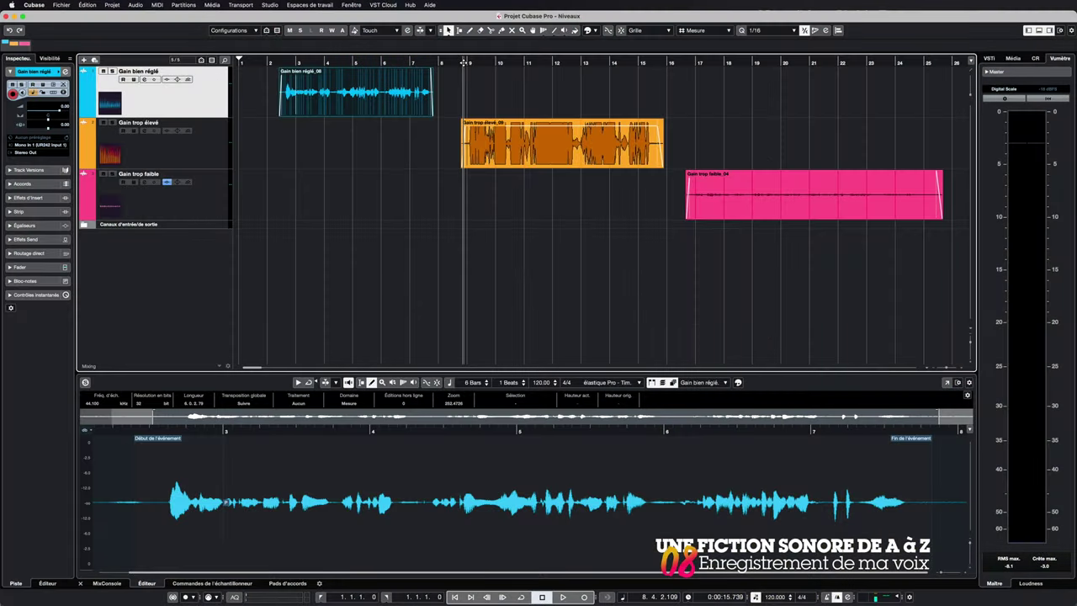
Step: Listen to the too-loud take, then show the Gain trop élevé event in the lower editor
key(space)
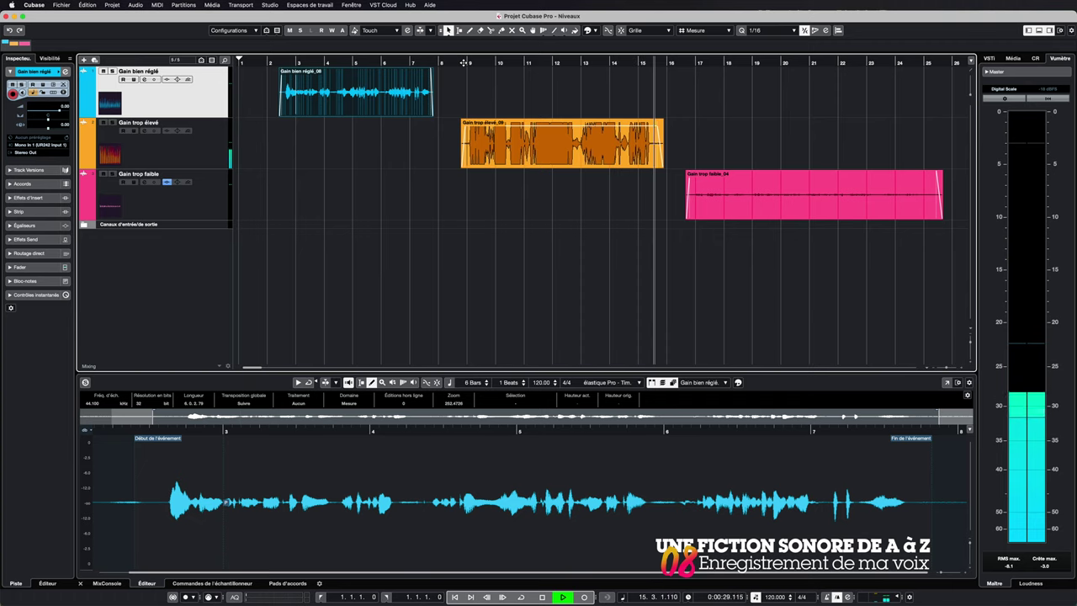
key(space)
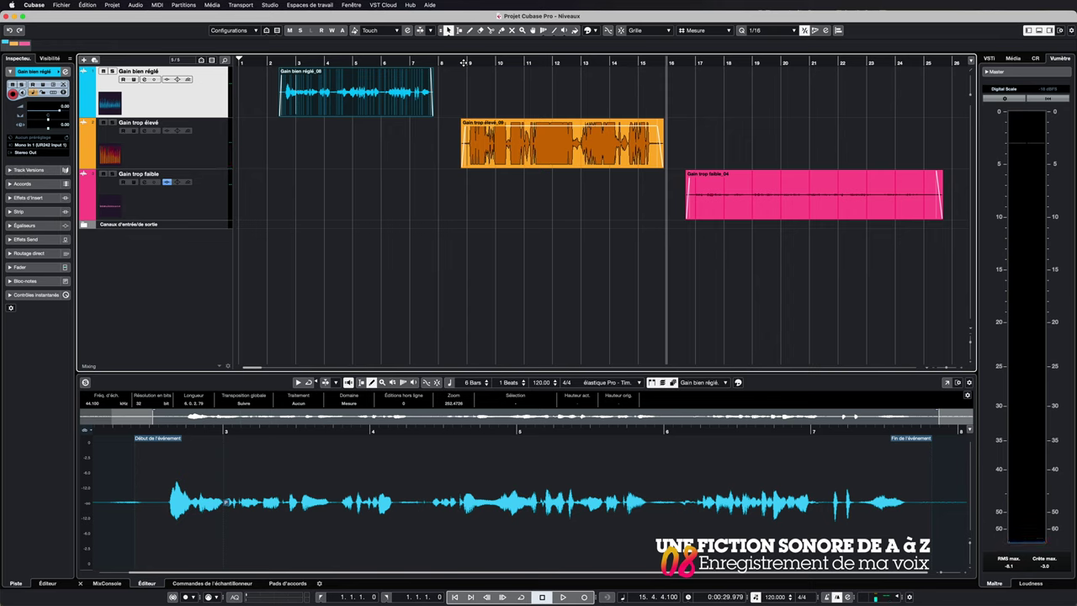
click(541, 134)
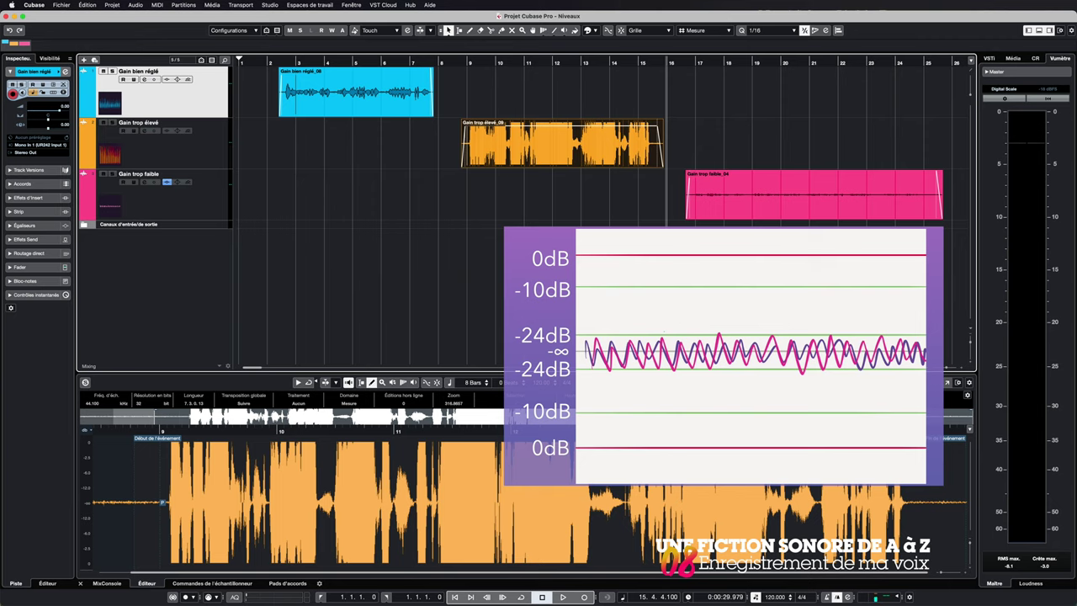
Step: Play the too-quiet take from bar 16, then stop playback
click(685, 64)
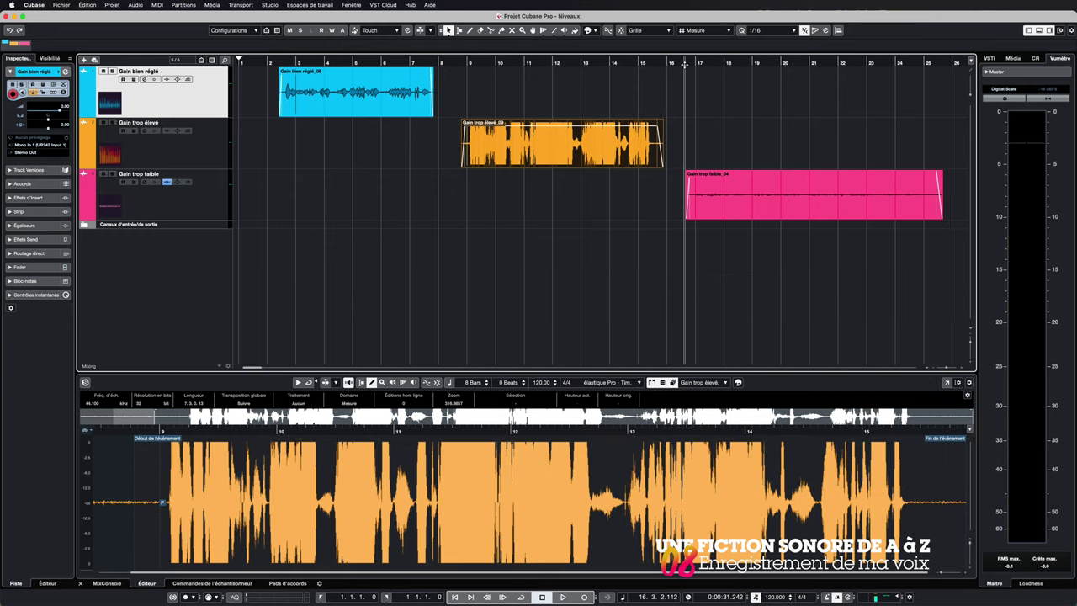
key(space)
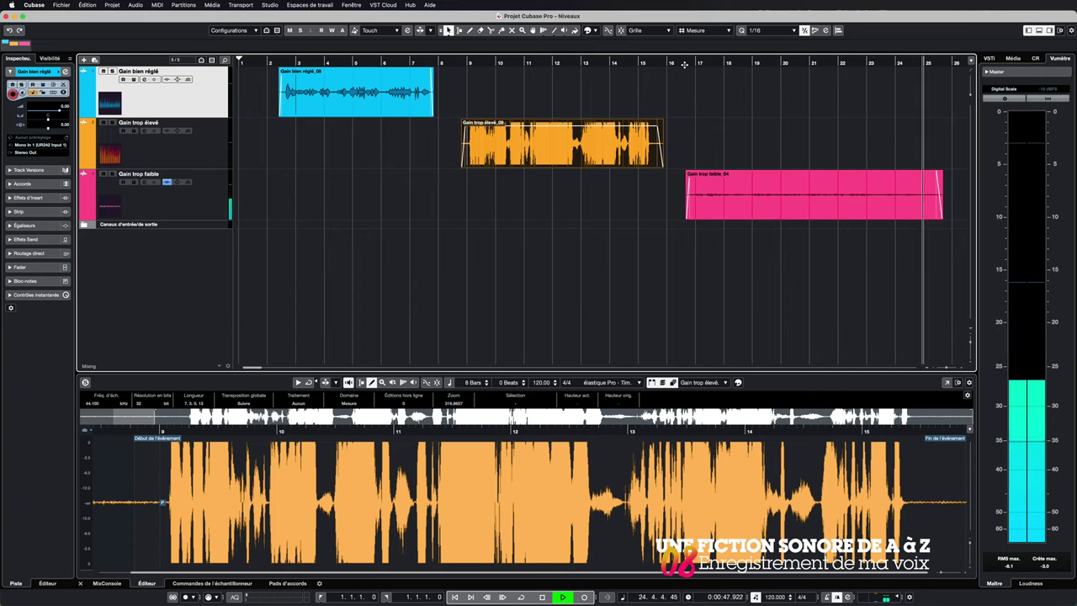
key(space)
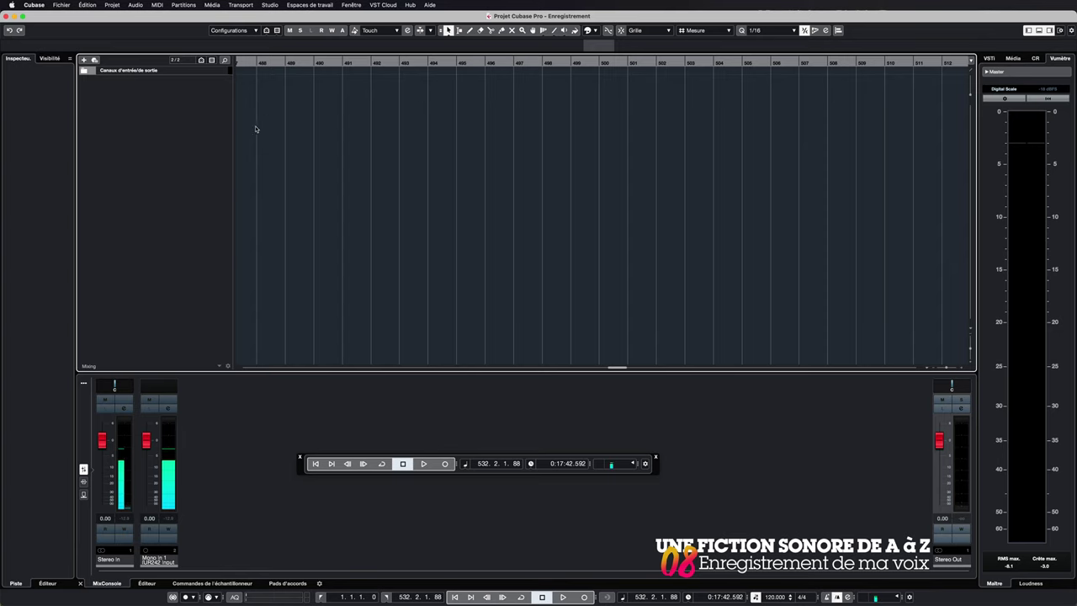
Step: Bring up the Ajouter une piste dialog from the + button above the track list
click(83, 61)
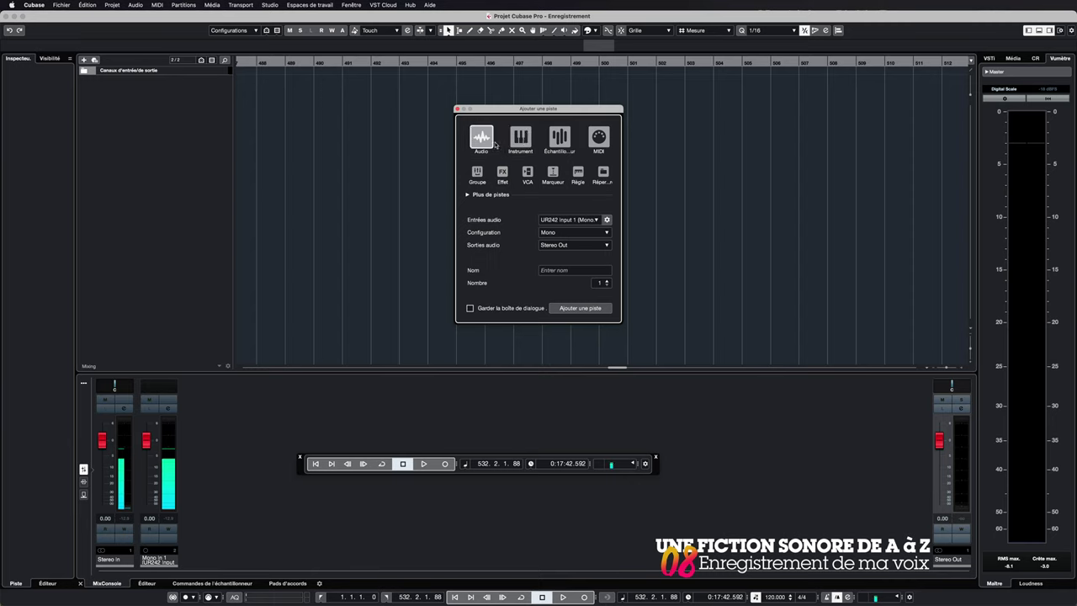
Step: Set the new audio track to Mono In 1 input, mono configuration, and enter the performer's name
click(598, 223)
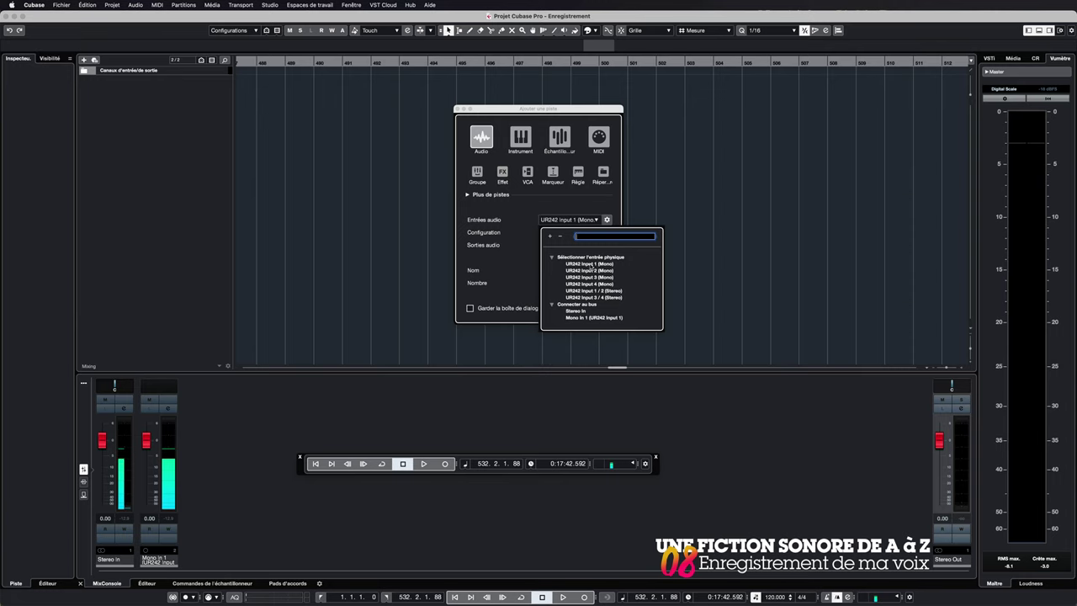
click(593, 266)
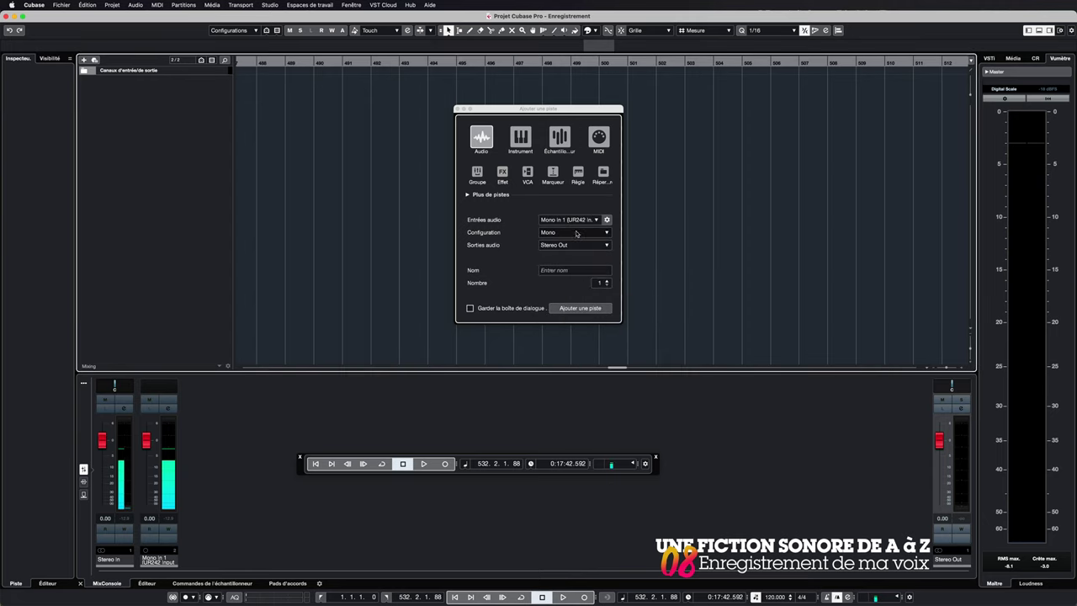
click(576, 234)
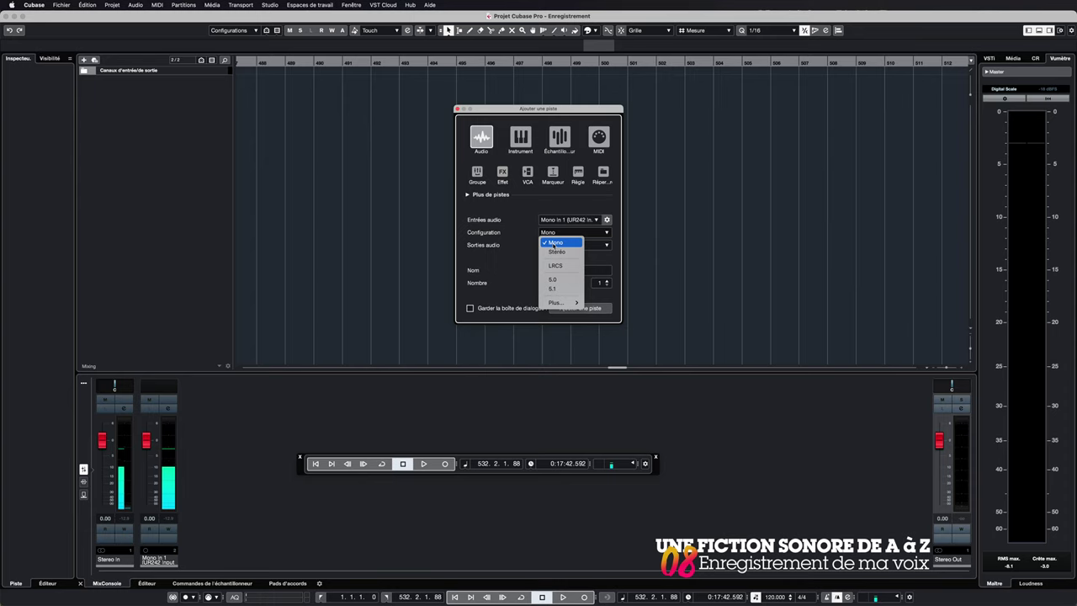
click(554, 244)
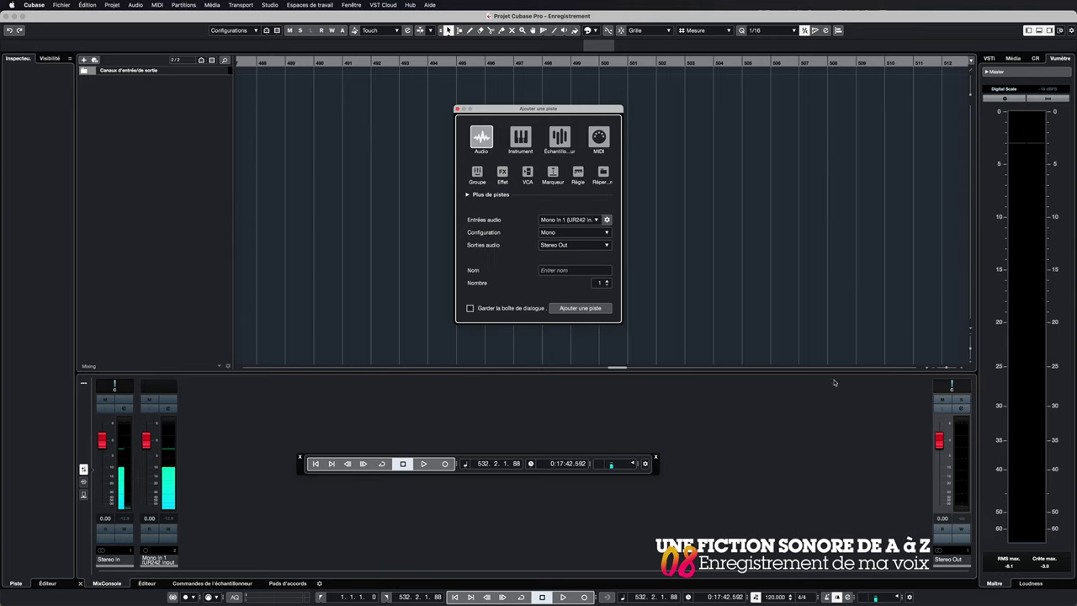
click(552, 270)
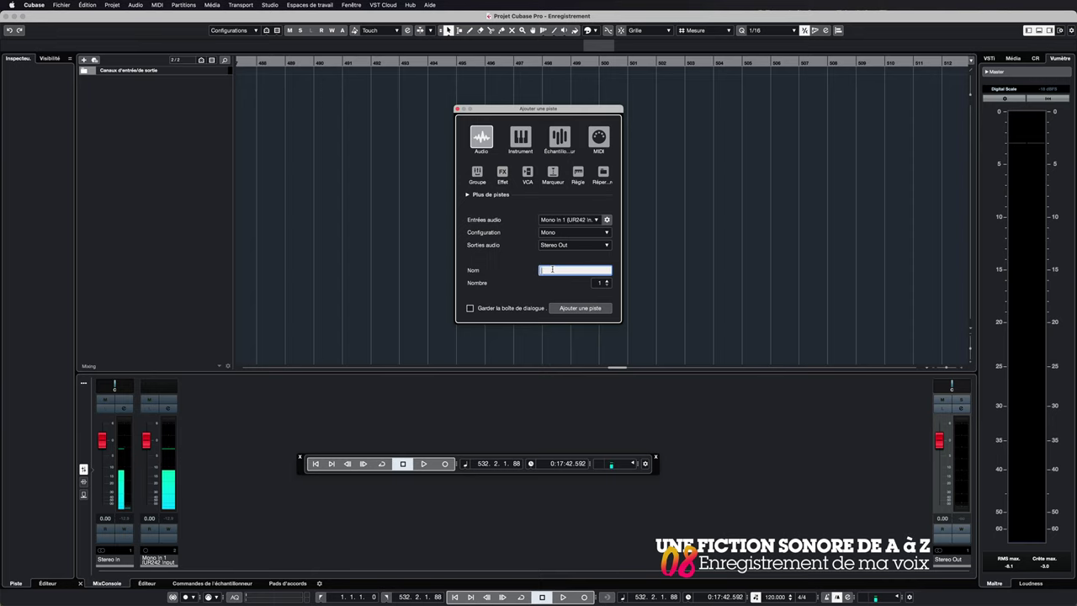
text(François TJP - Thomas)
Step: Add the named mono track, then return playback and the arrange view to bar 1
click(579, 308)
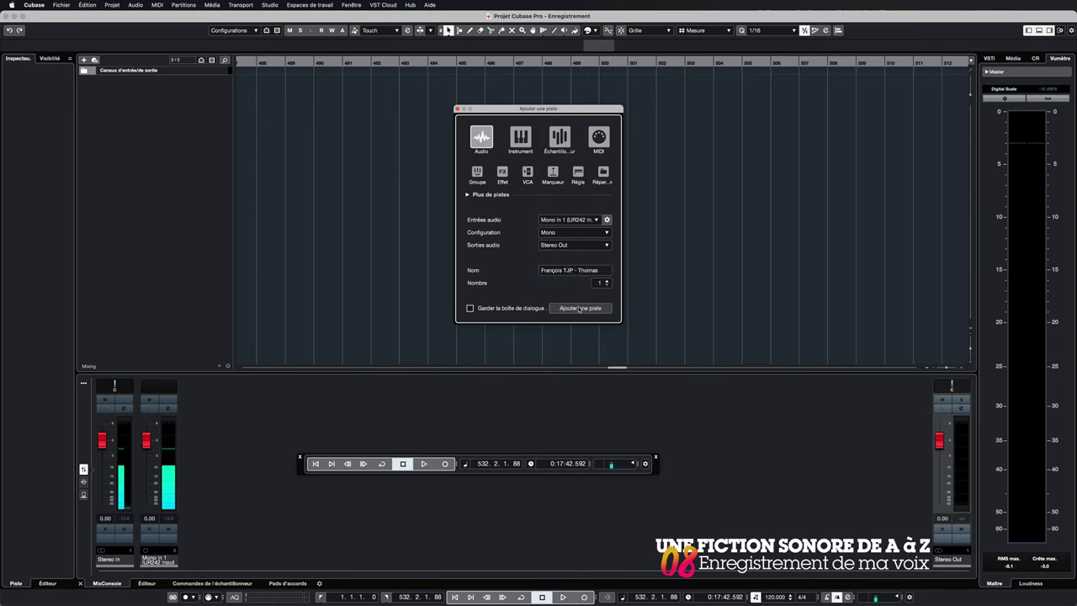
click(315, 464)
scroll(537, 204, left, 10)
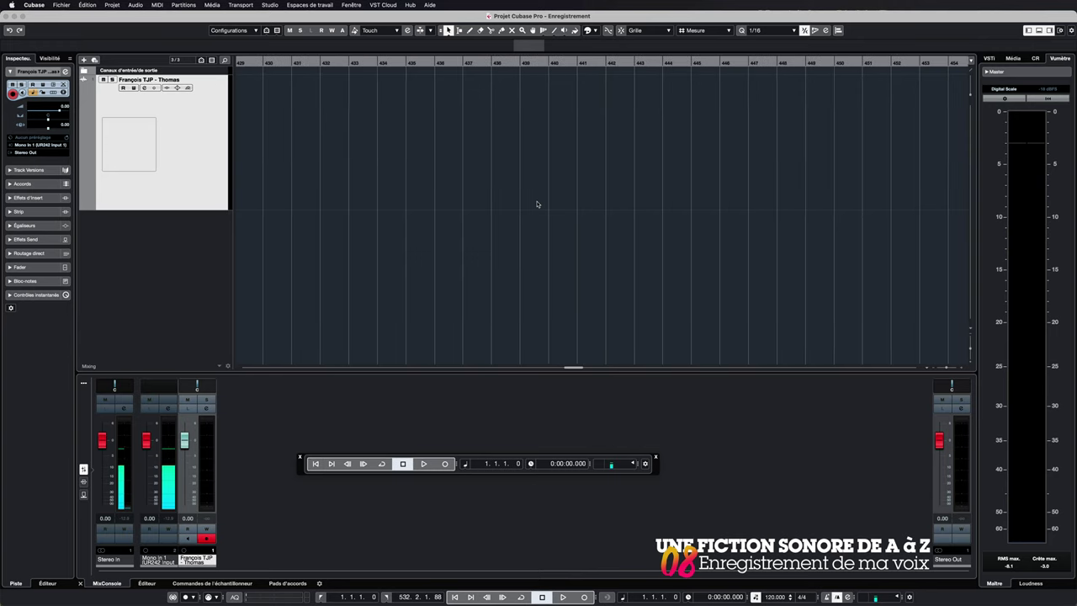
scroll(537, 205, left, 15)
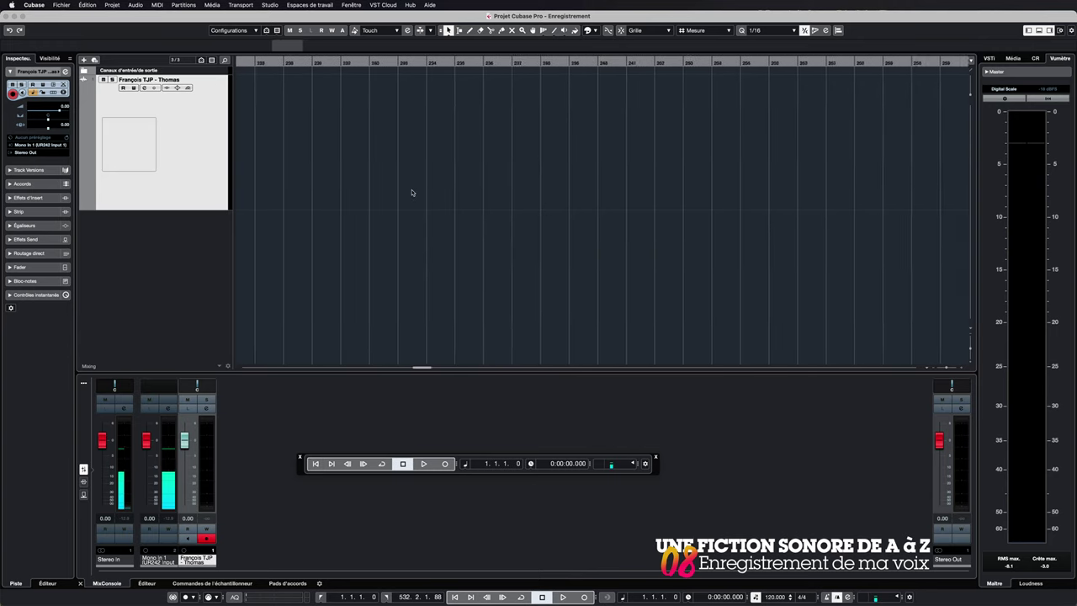
scroll(411, 193, left, 8)
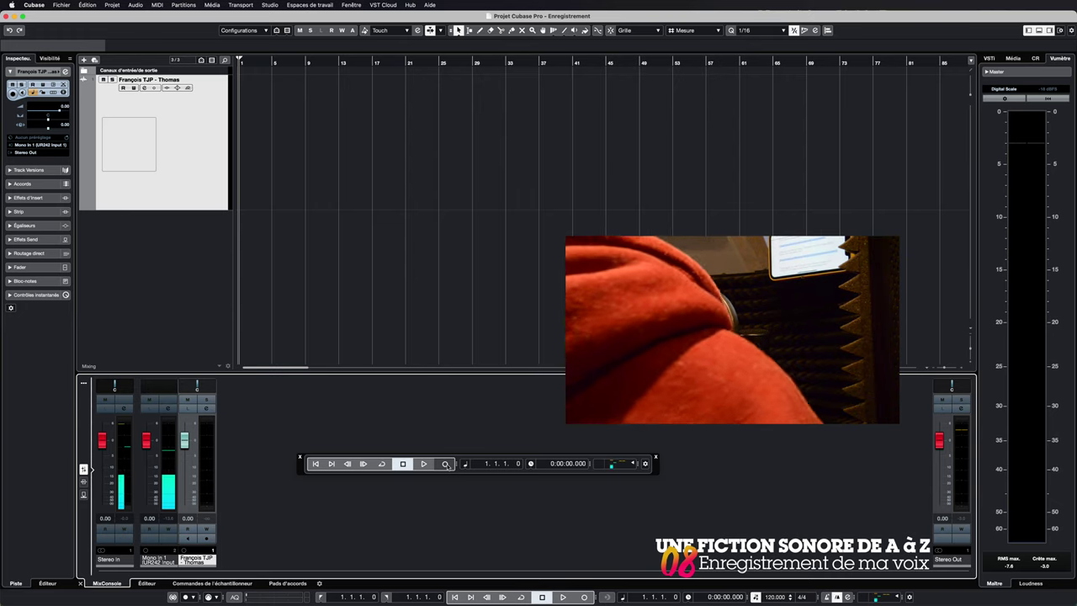
Step: Start recording the voice take on the speaker's track
click(445, 464)
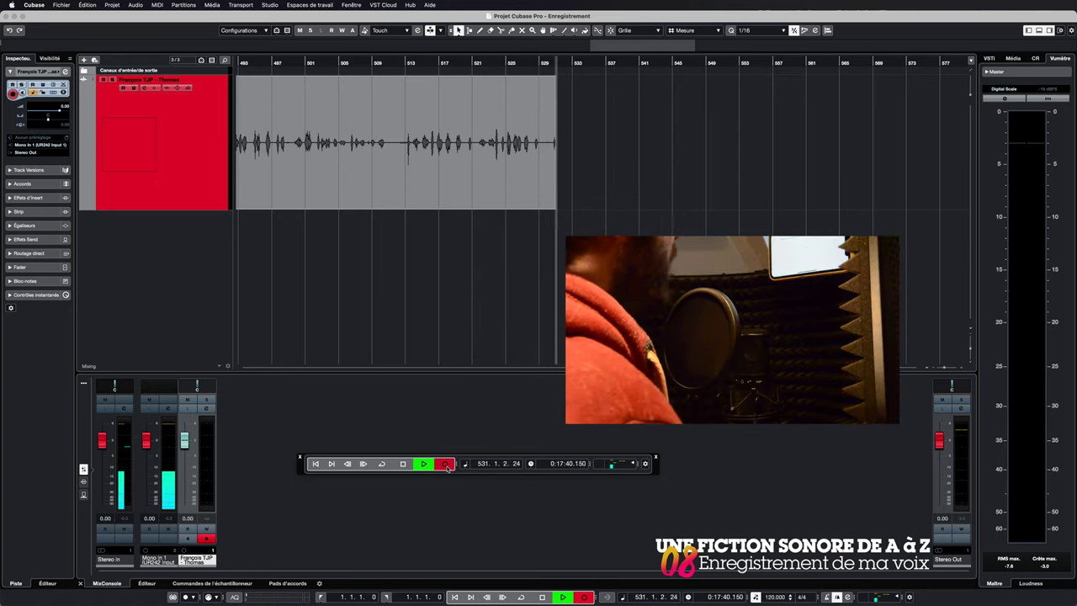
Step: Stop the recording and save the project with Fichier > Enregistrer
click(402, 463)
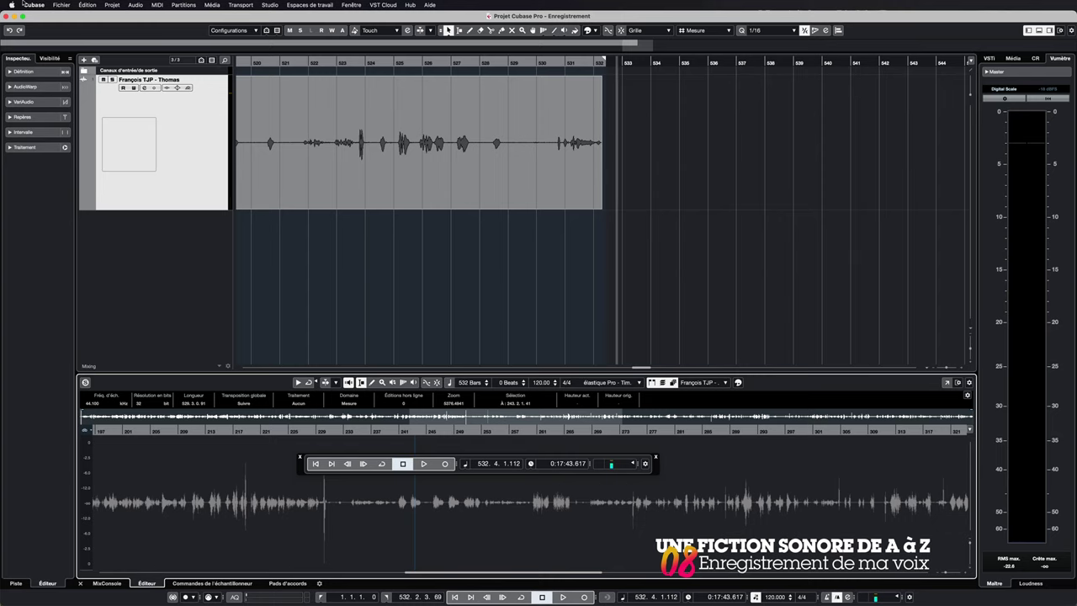
click(61, 5)
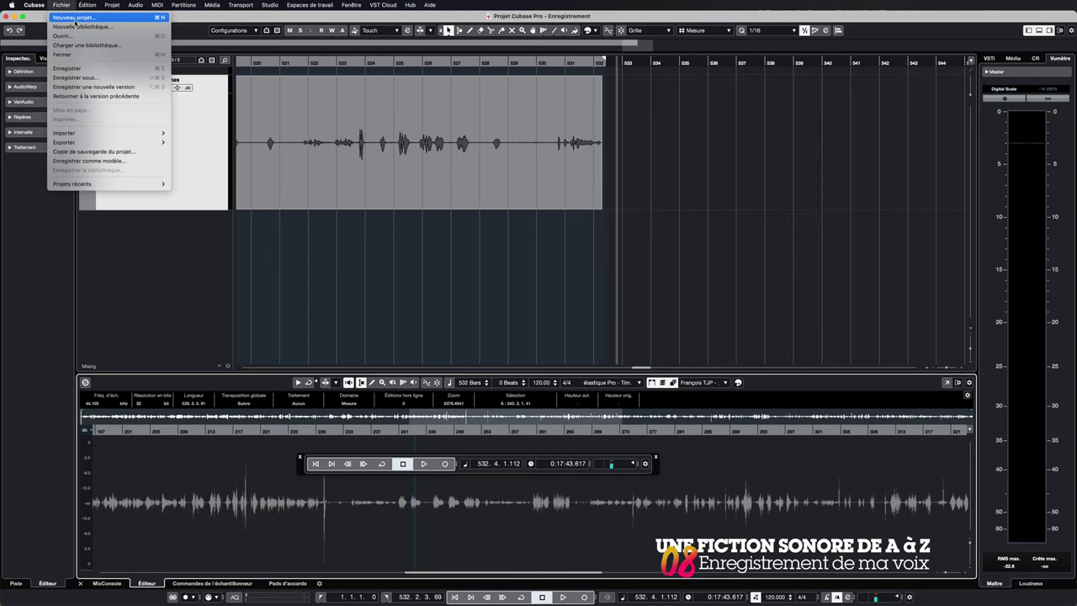
click(85, 68)
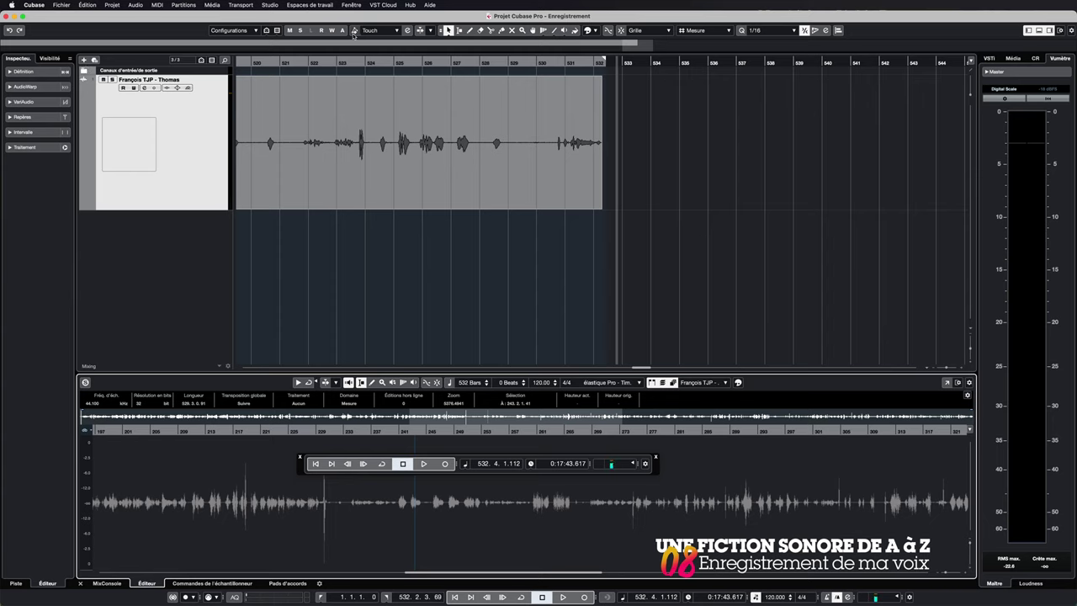
Step: Select the recorded clip, apply Zoom arrière complet, and mark a narrow range over the noise spike
click(296, 106)
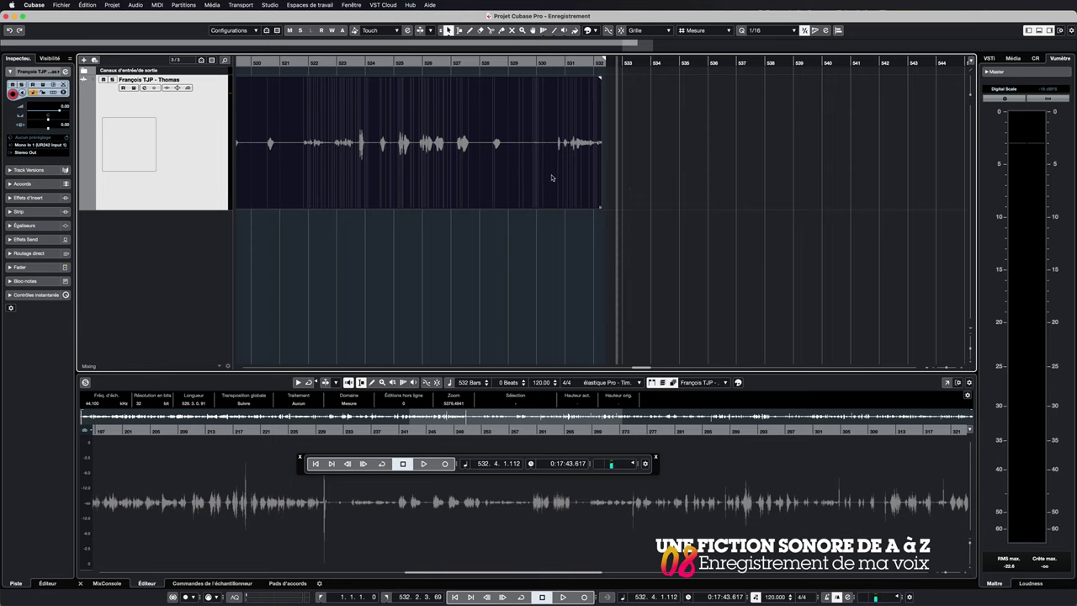
click(929, 370)
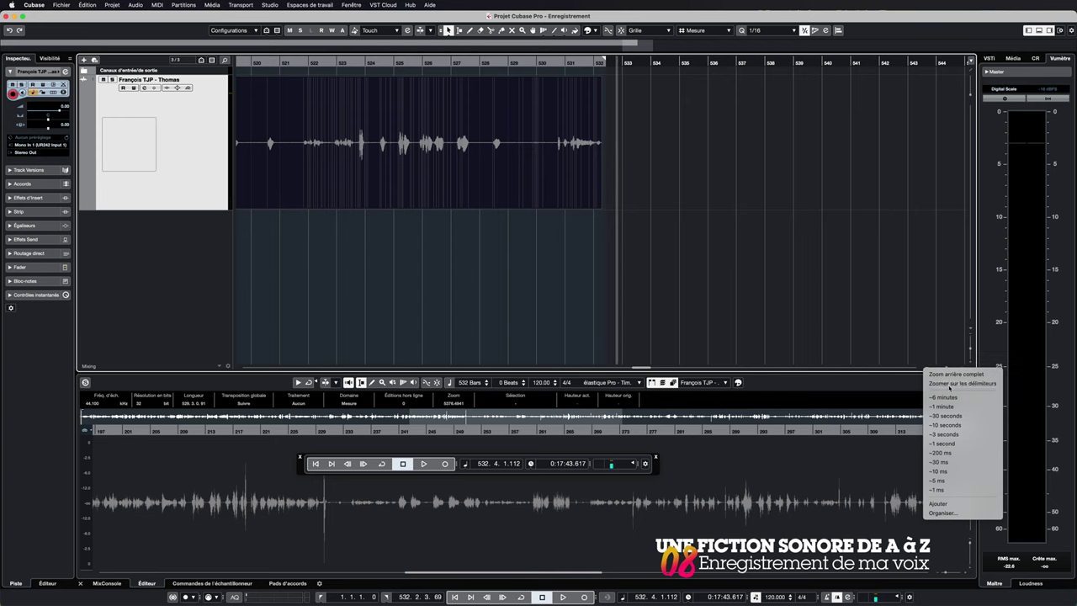
click(954, 373)
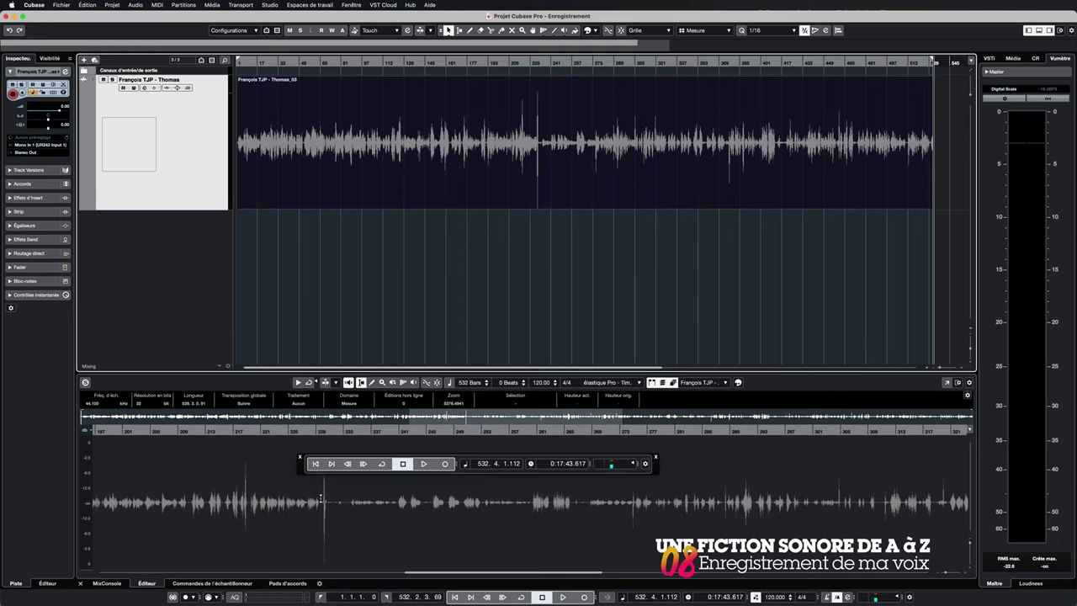
drag(320, 499, 328, 501)
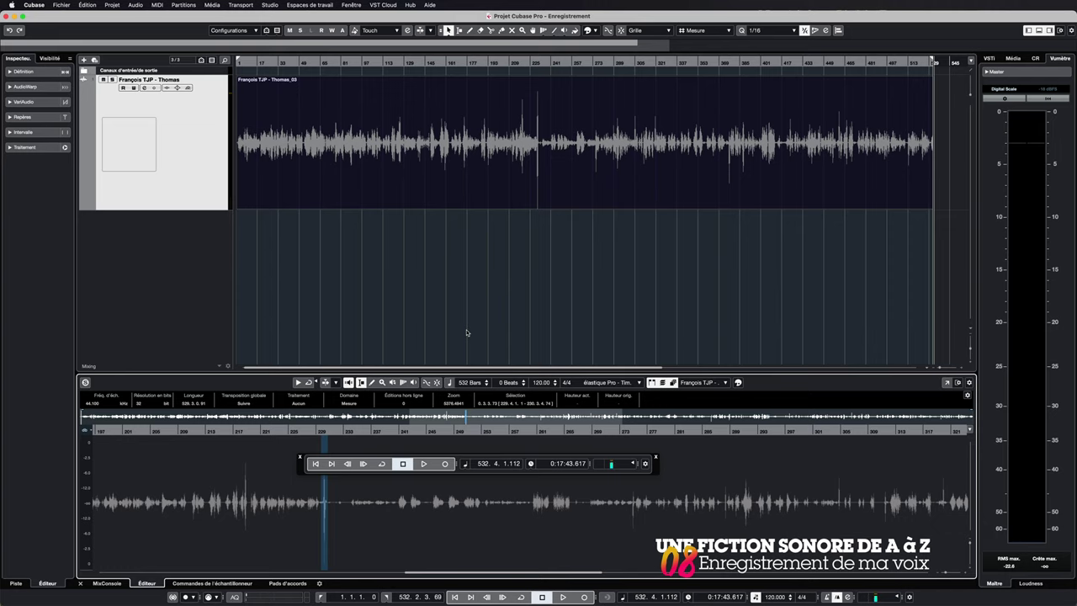
Step: Silence the marked noise spike, then select and deselect the recorded clip
key(Delete)
key(super+a)
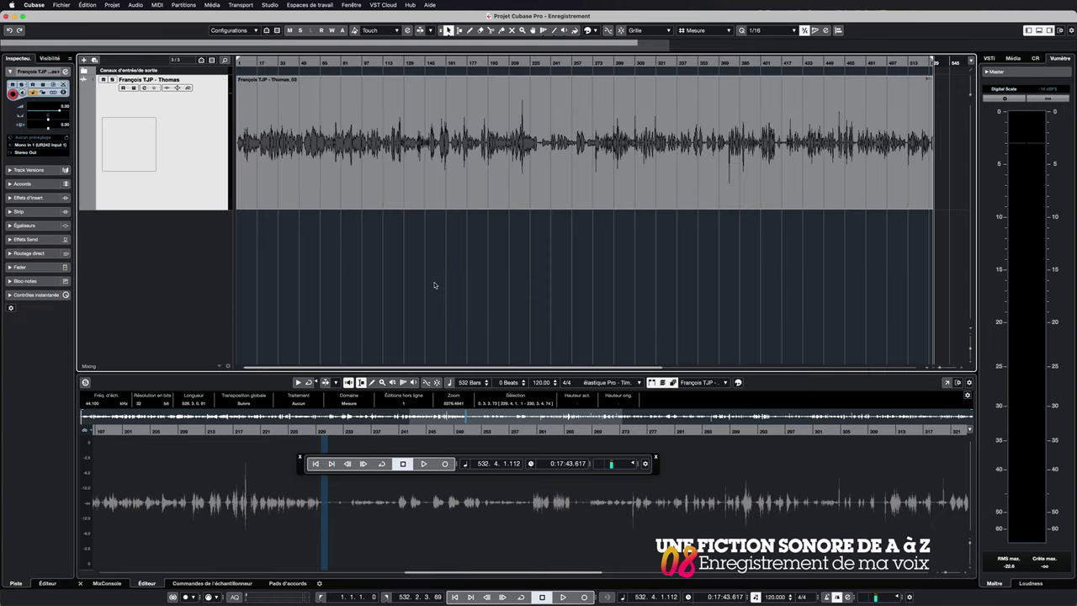
key(super+shift+a)
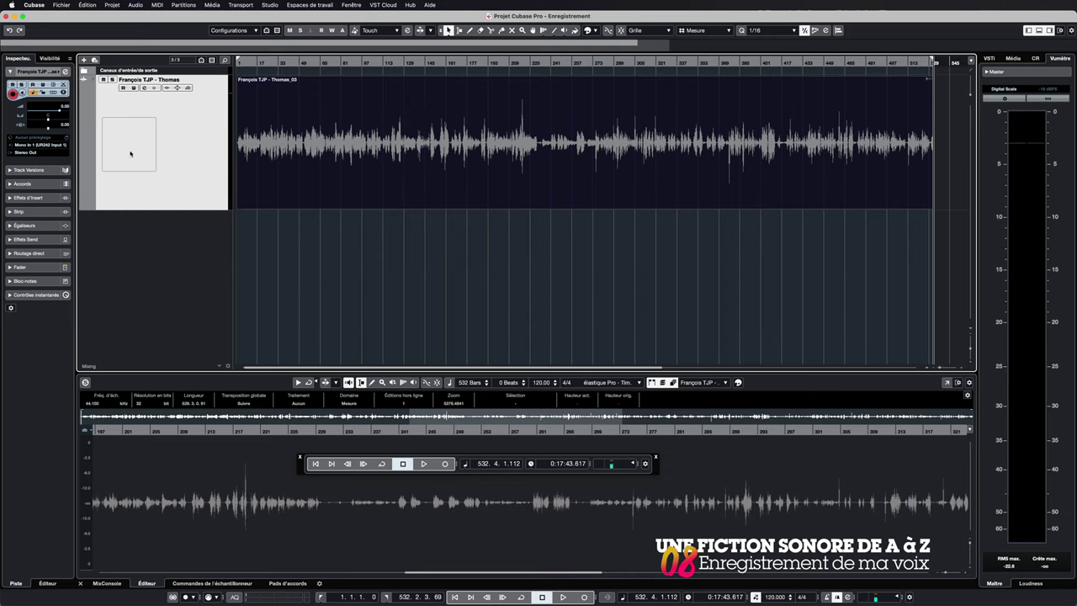
Step: Give the voice track the cartoon face with glasses avatar and colour its take light blue
double_click(128, 155)
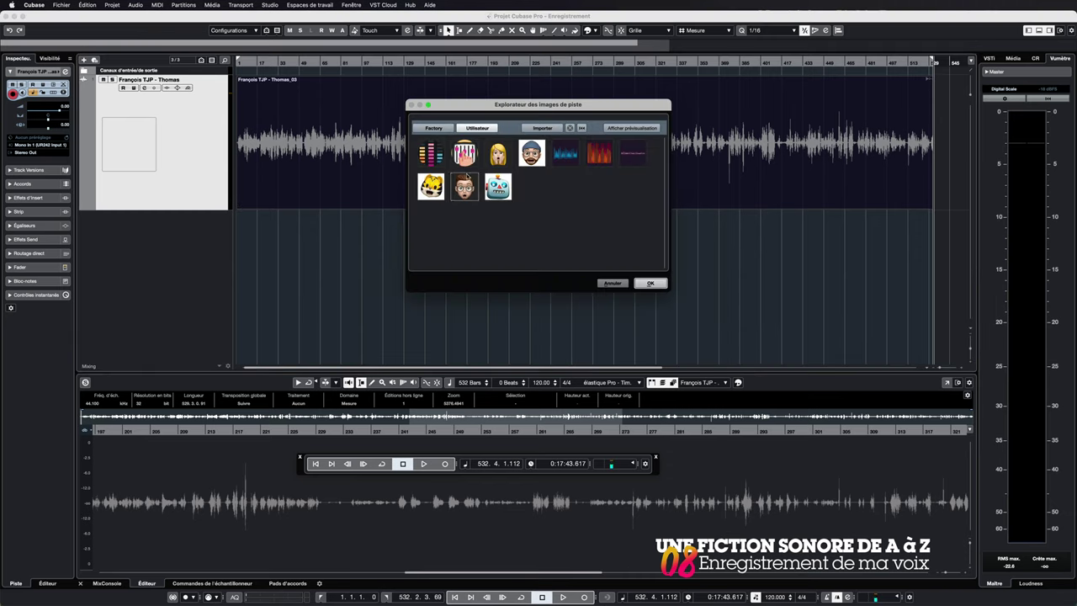
click(465, 186)
click(656, 282)
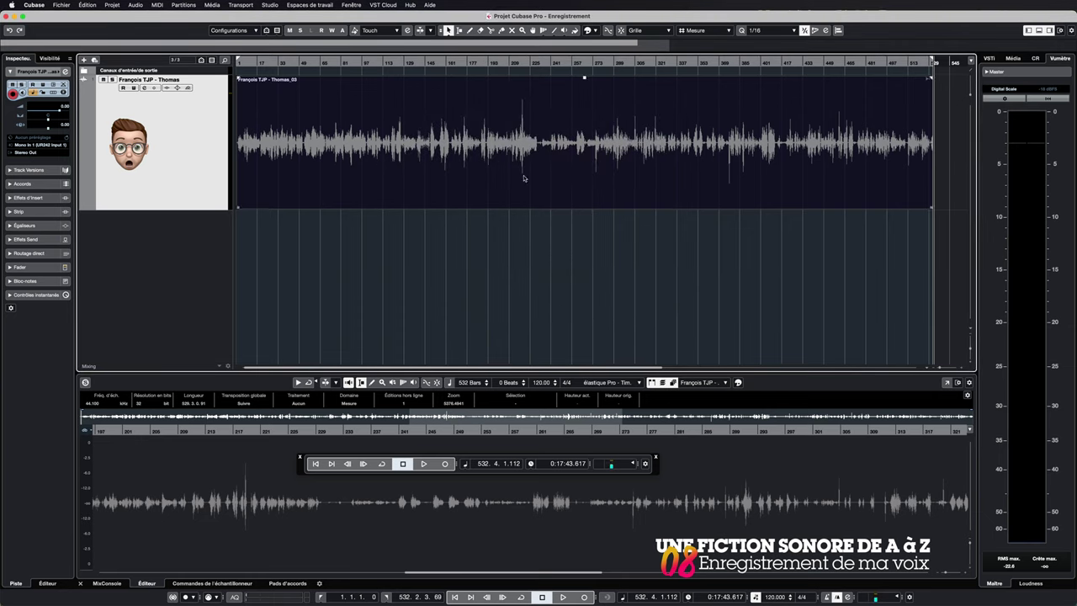
click(595, 32)
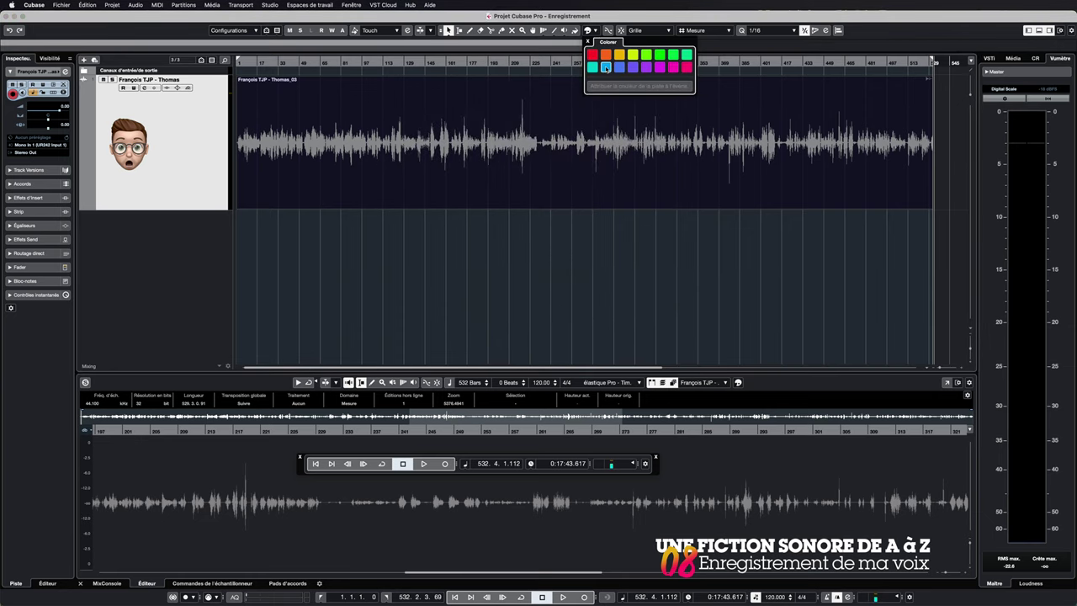
click(607, 66)
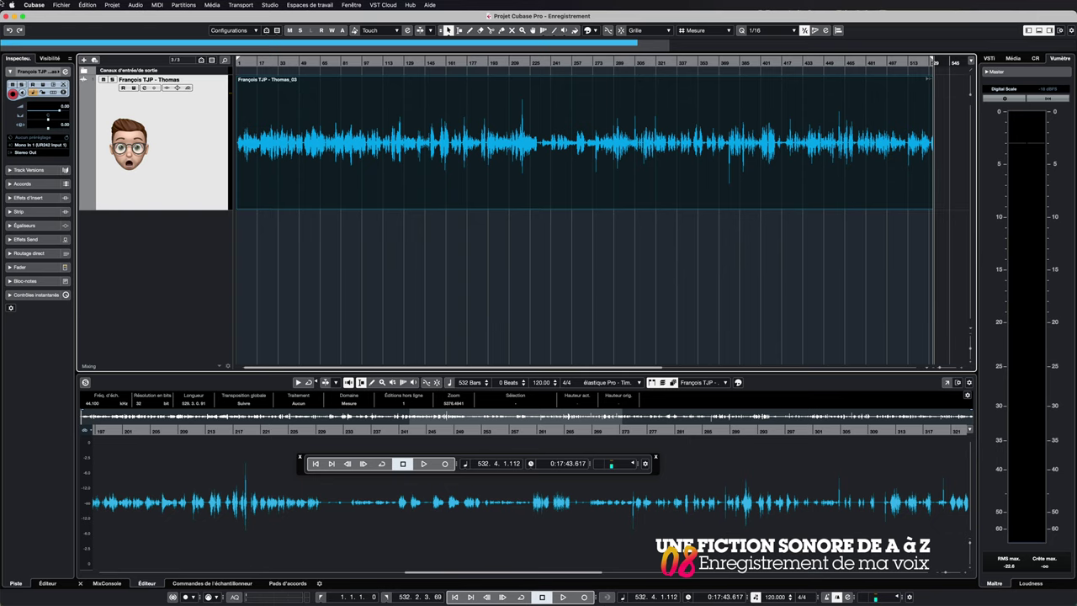
Step: Open the Export Audio Mixdown dialog through Fichier > Exporter > Mixage audio
click(59, 5)
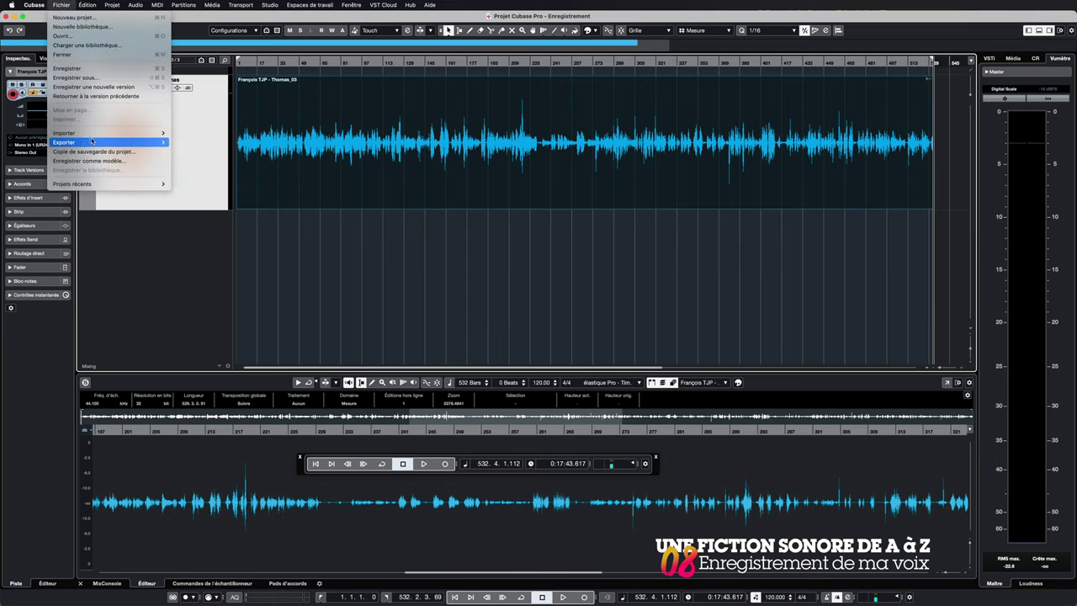
mouse_move(93, 142)
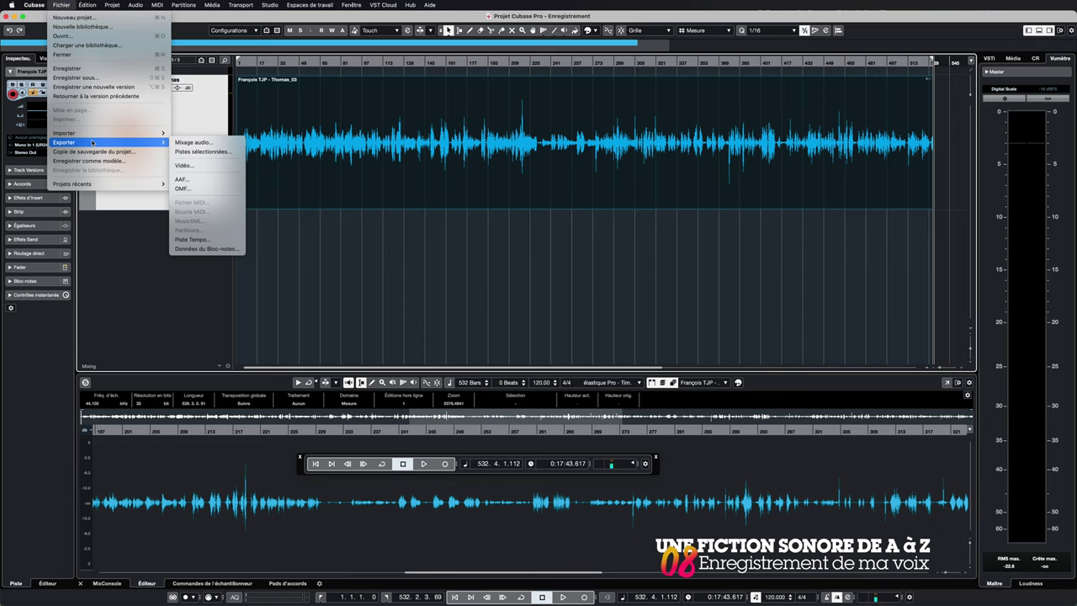
mouse_move(143, 142)
click(191, 143)
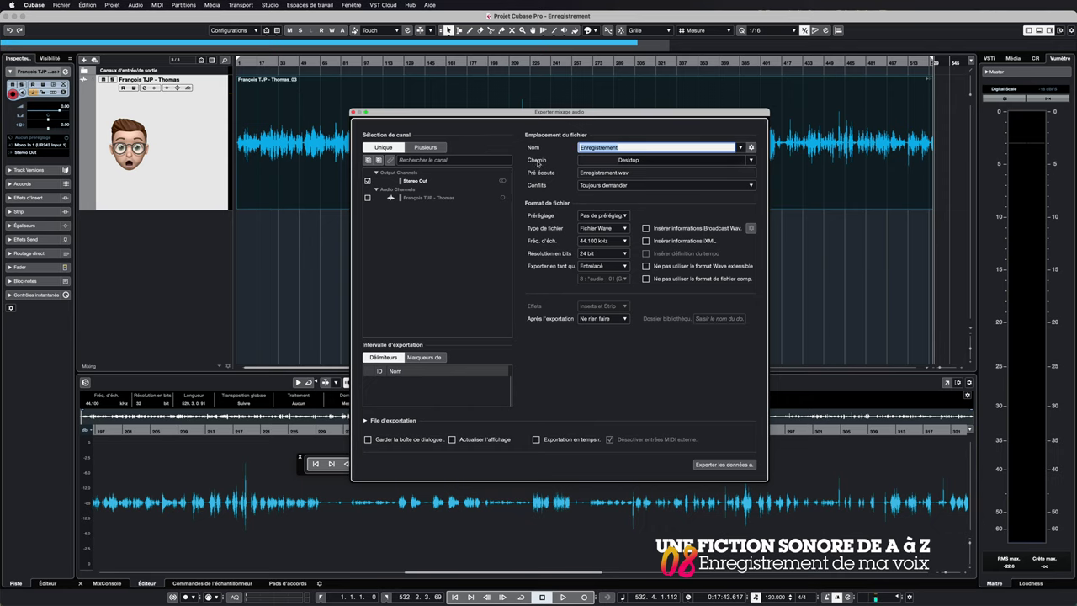
Step: Append the episode title and speaker's name to the file name, keeping the Wave file type
click(628, 148)
text(- Fantômes Thomas - François TJP)
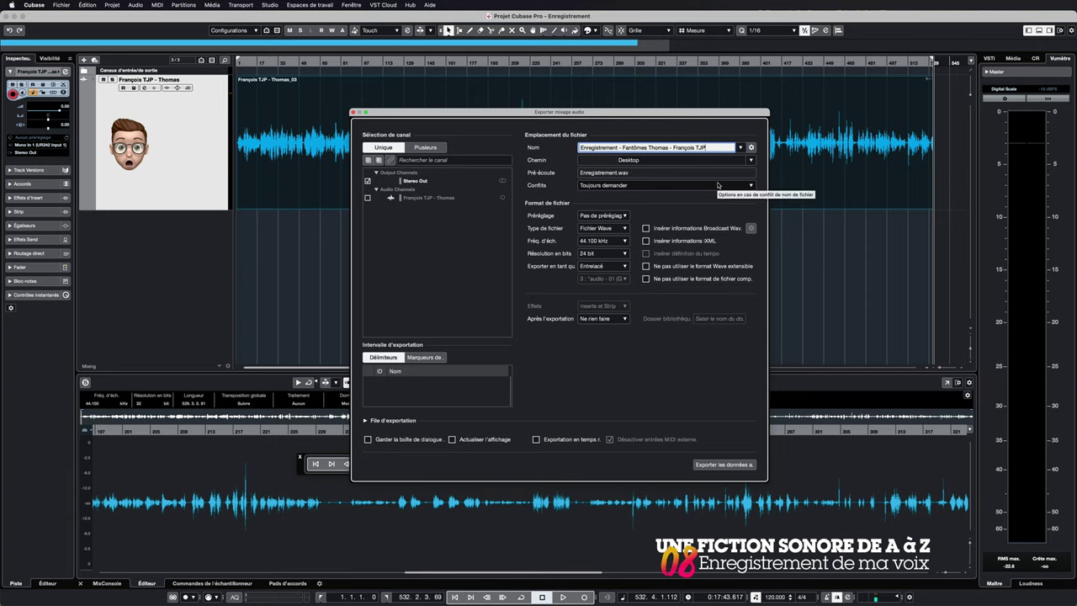
click(624, 228)
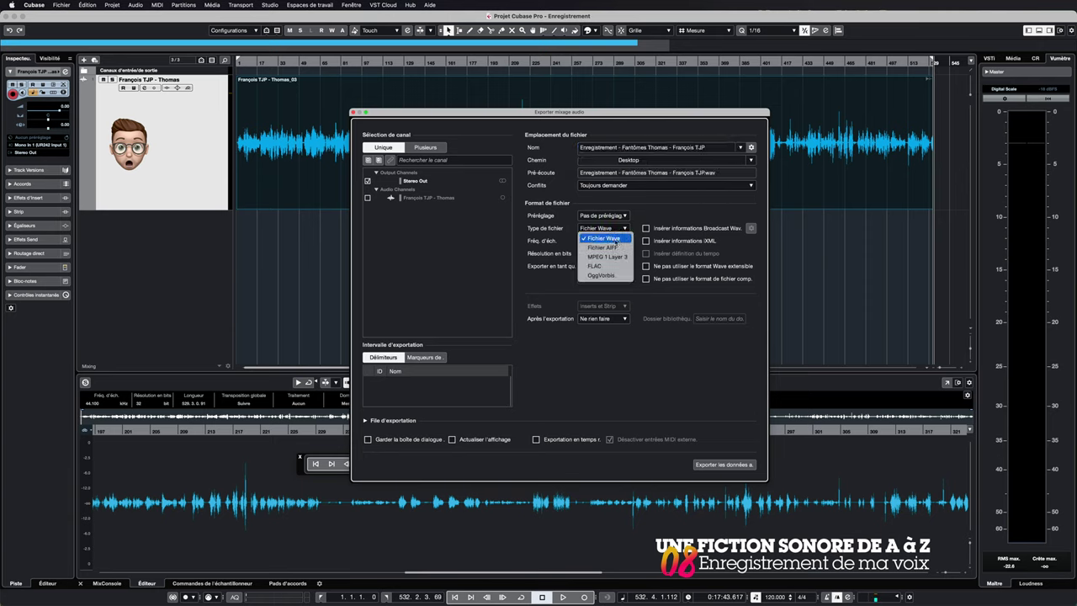
click(618, 256)
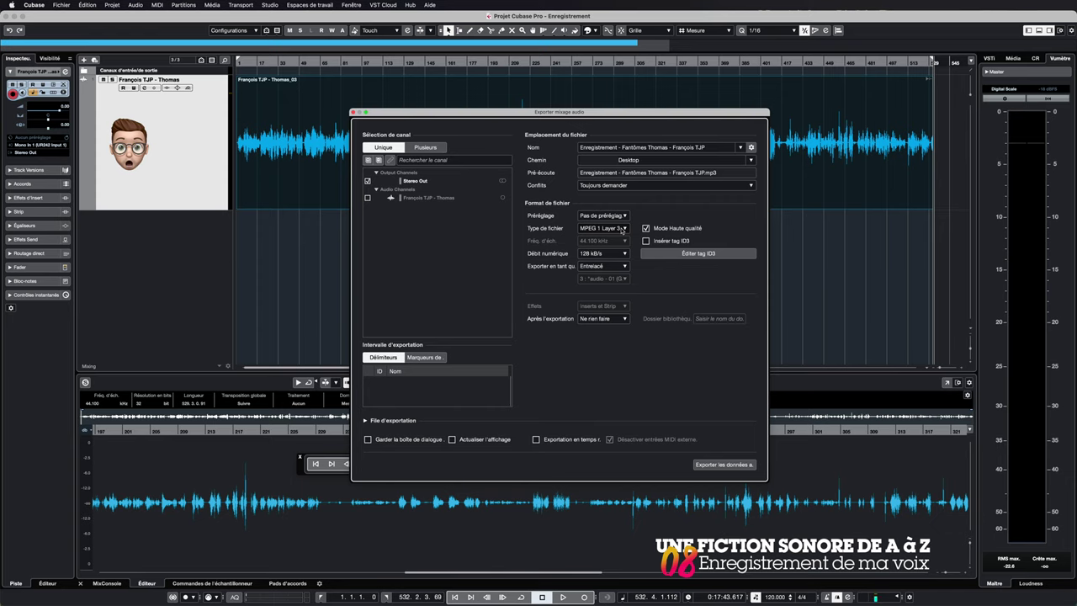
click(622, 229)
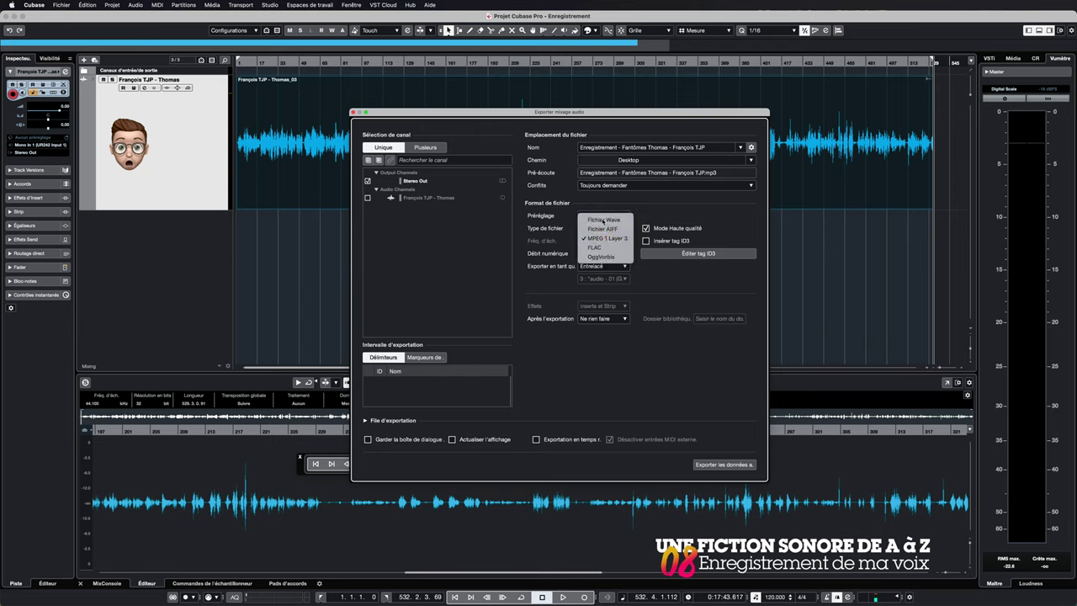
click(603, 221)
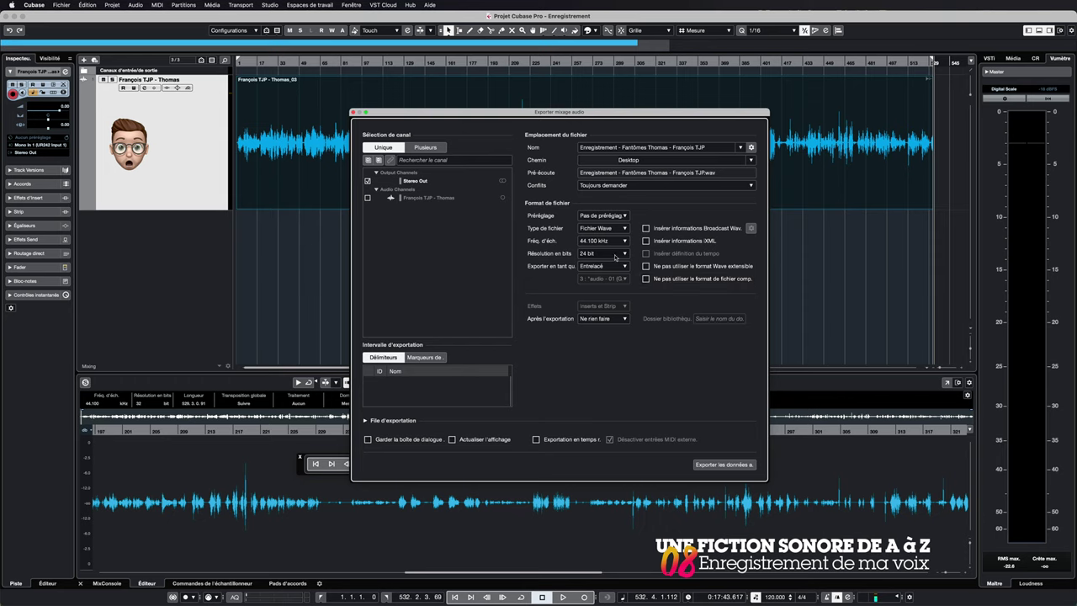
Step: Keep 24-bit resolution and export the mixdown as a WAV file to the Desktop
click(611, 256)
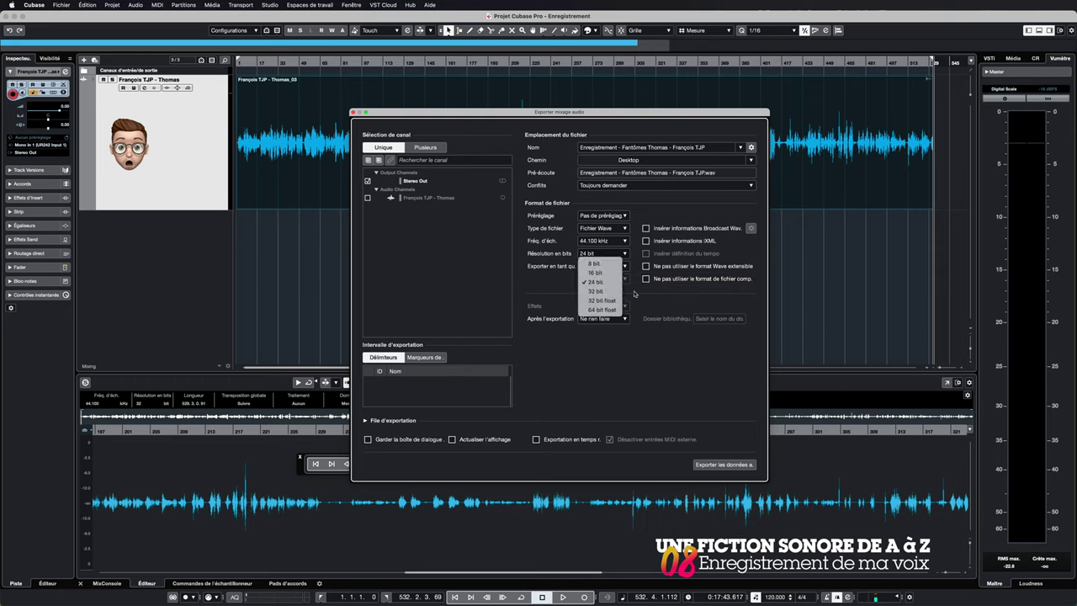
click(673, 365)
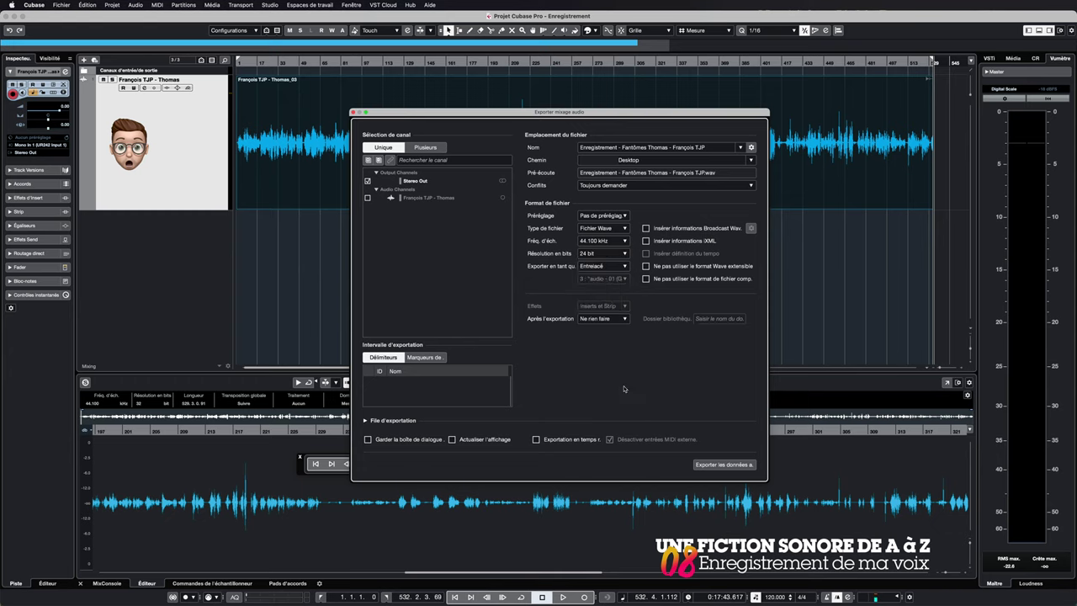
click(722, 463)
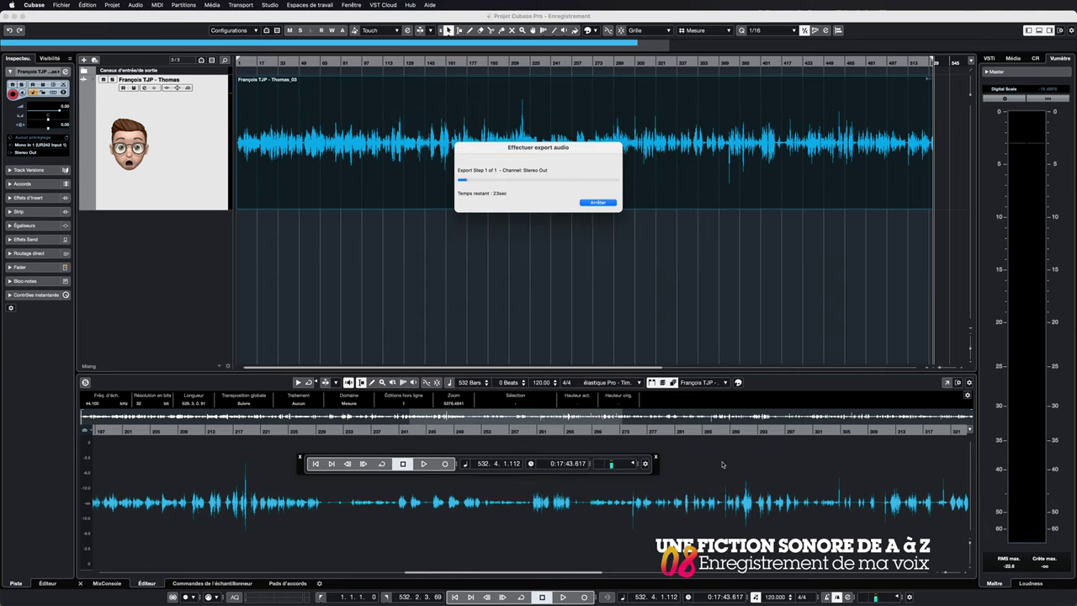
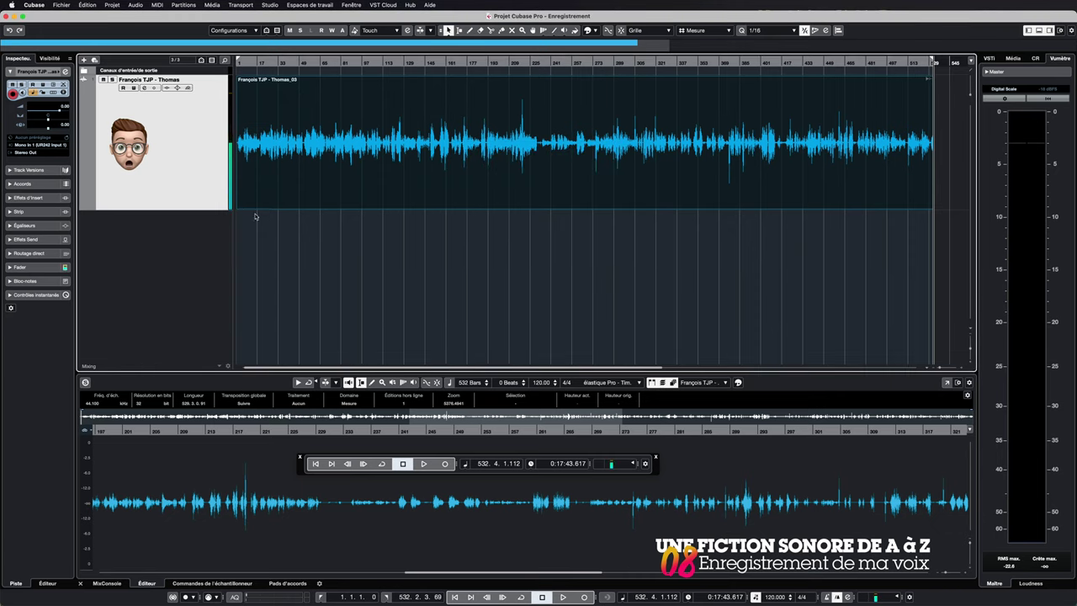
Step: Reveal the desktop via the top-left hot corner to see the exported WAV file
mouse_move(2, 2)
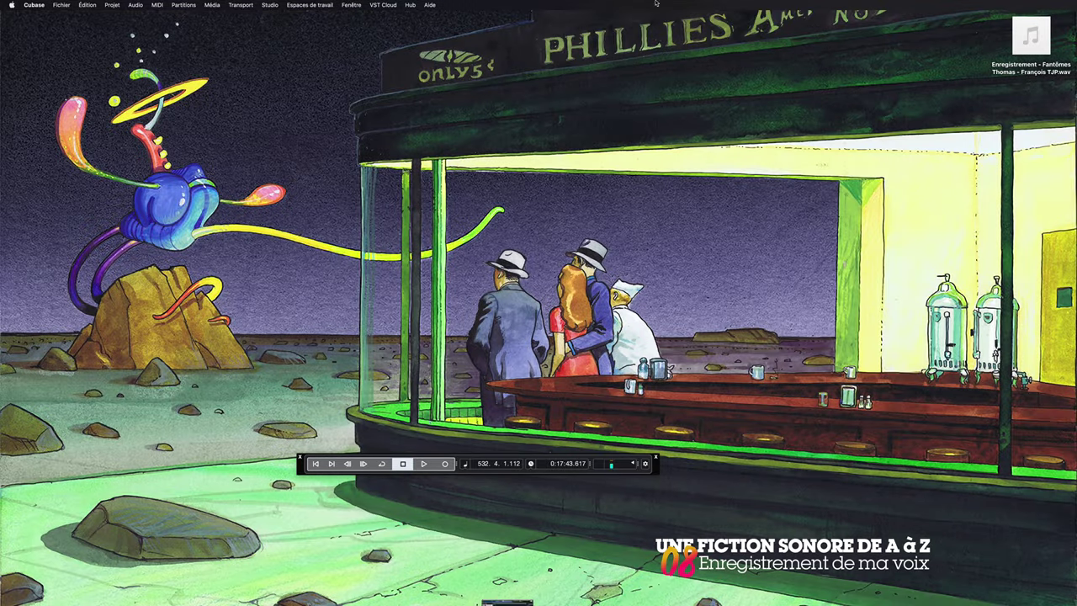
double_click(1044, 48)
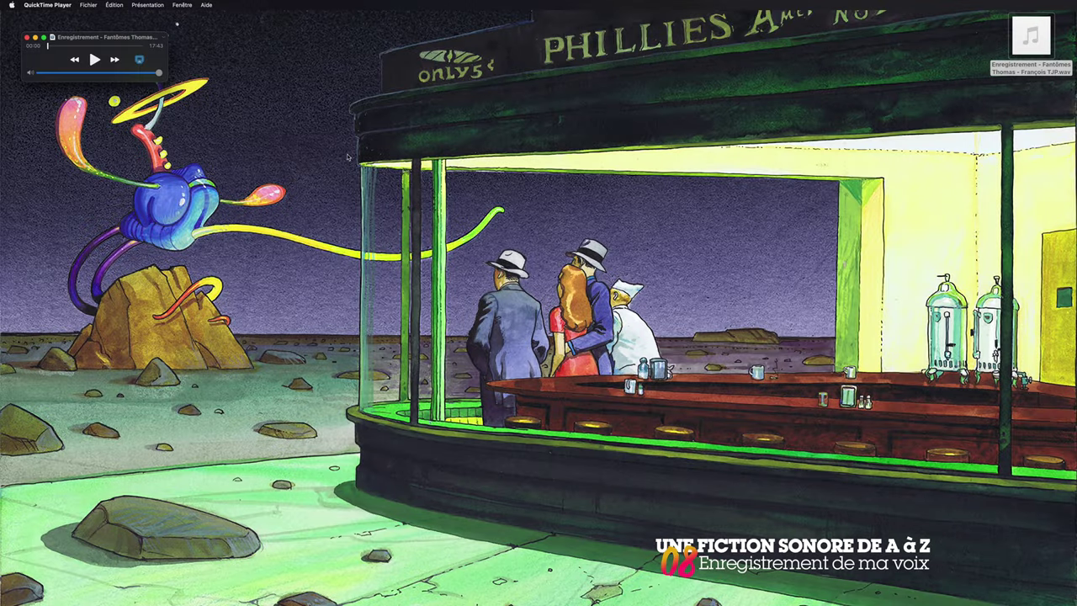
click(60, 46)
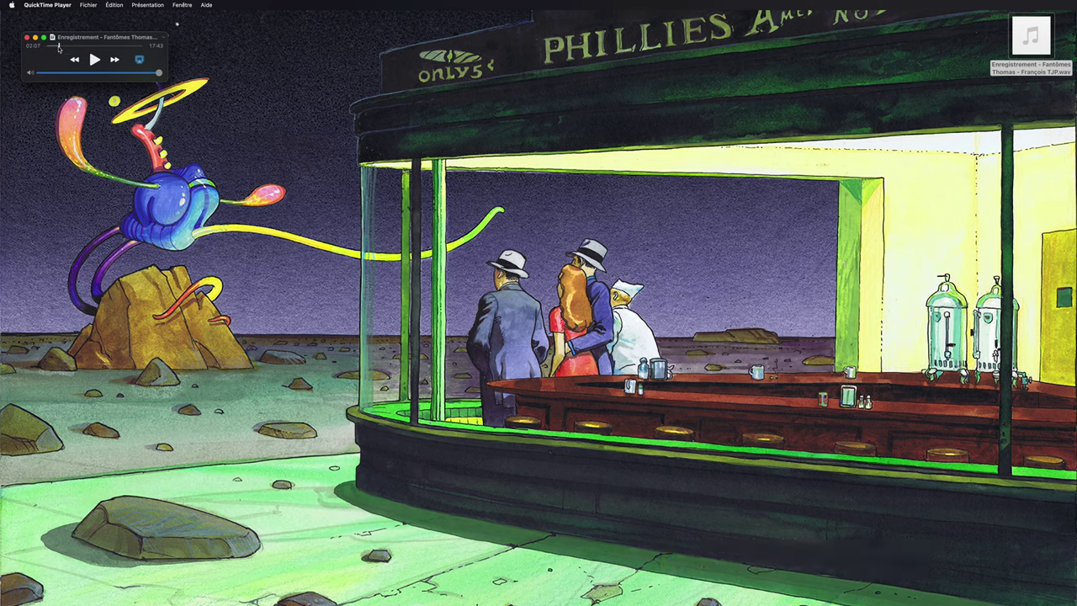
click(93, 60)
click(93, 60)
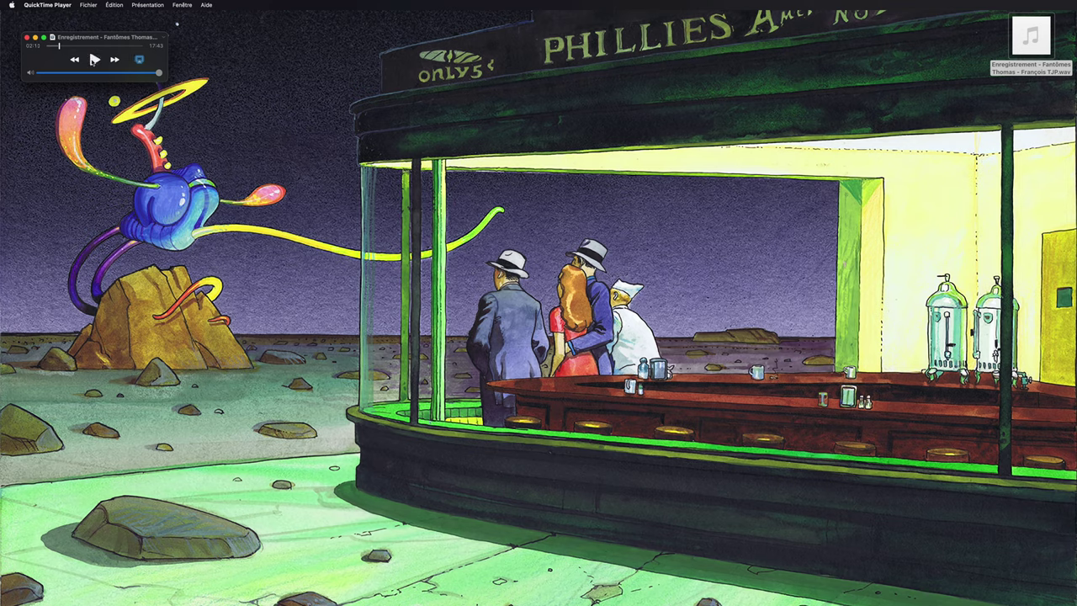
click(28, 39)
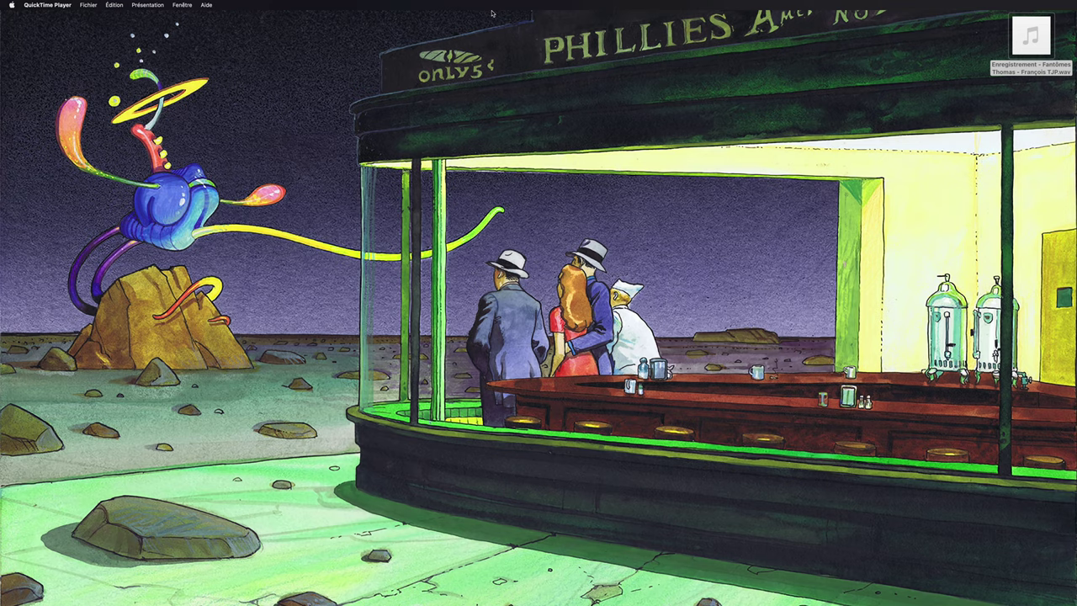
right_click(1024, 32)
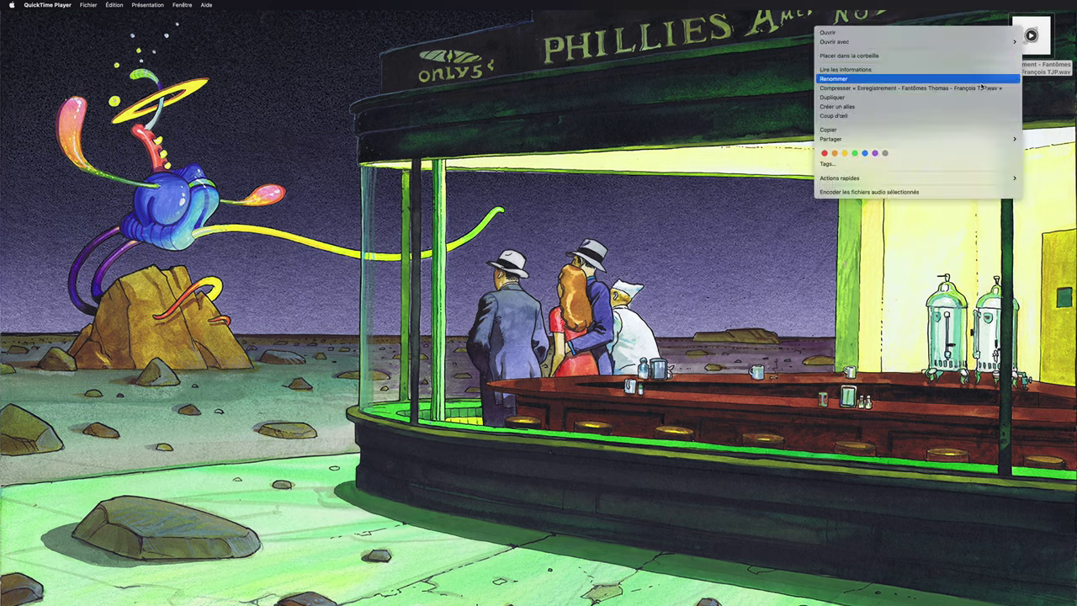
click(902, 76)
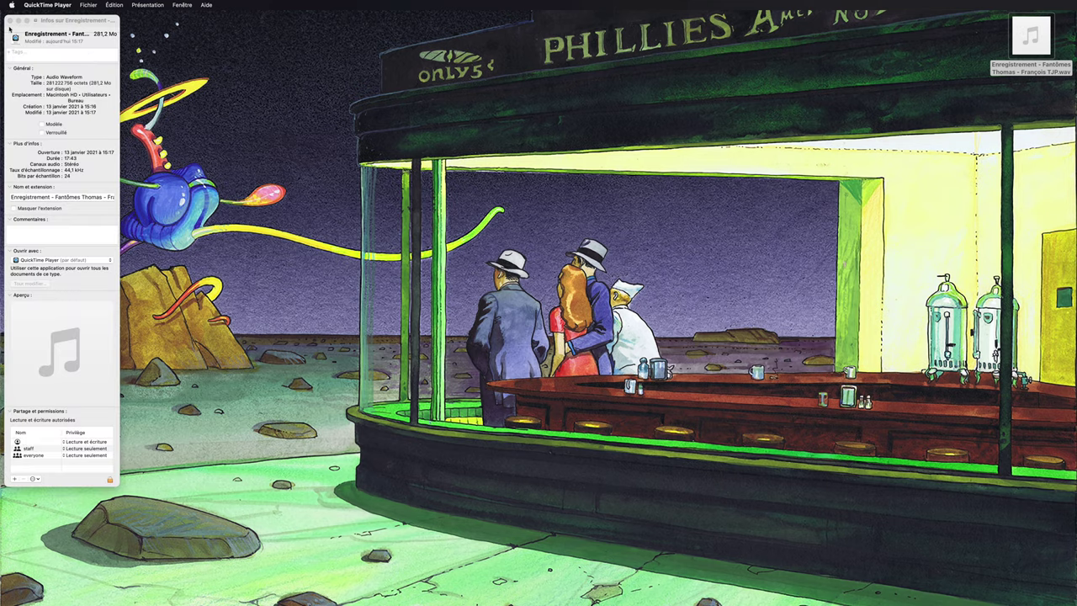
click(11, 23)
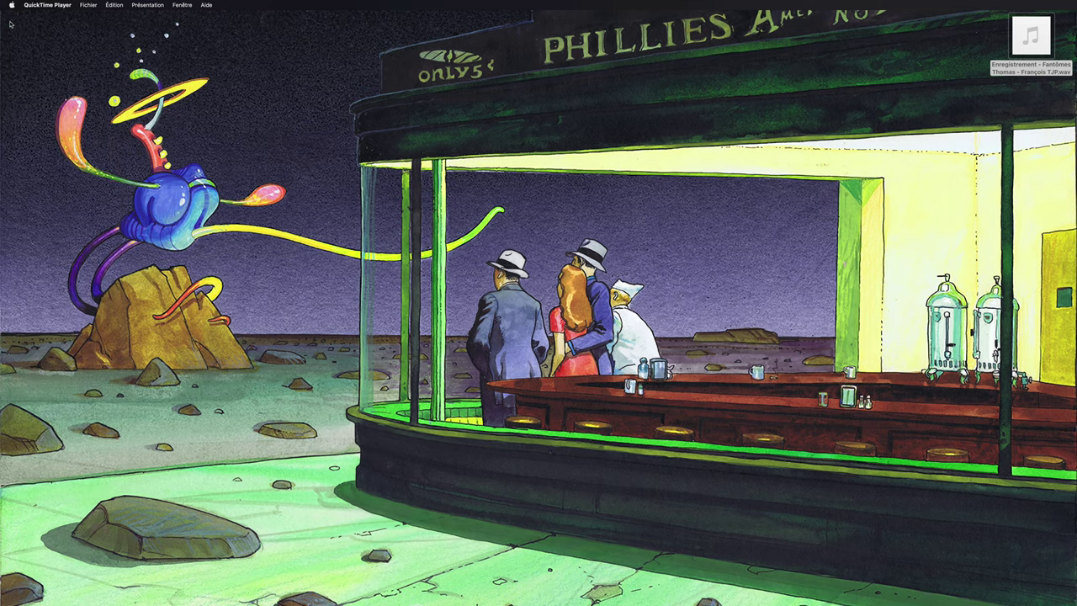